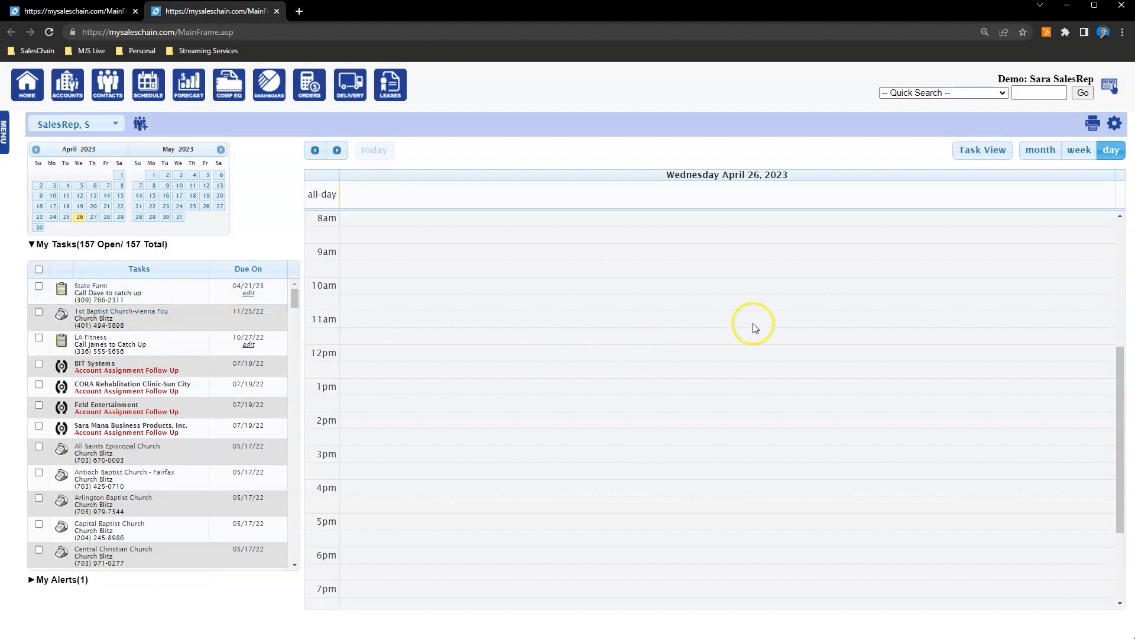
# - View the full list of open tasks, and open the State Farm account from the accounts list
pyautogui.click(991, 158)
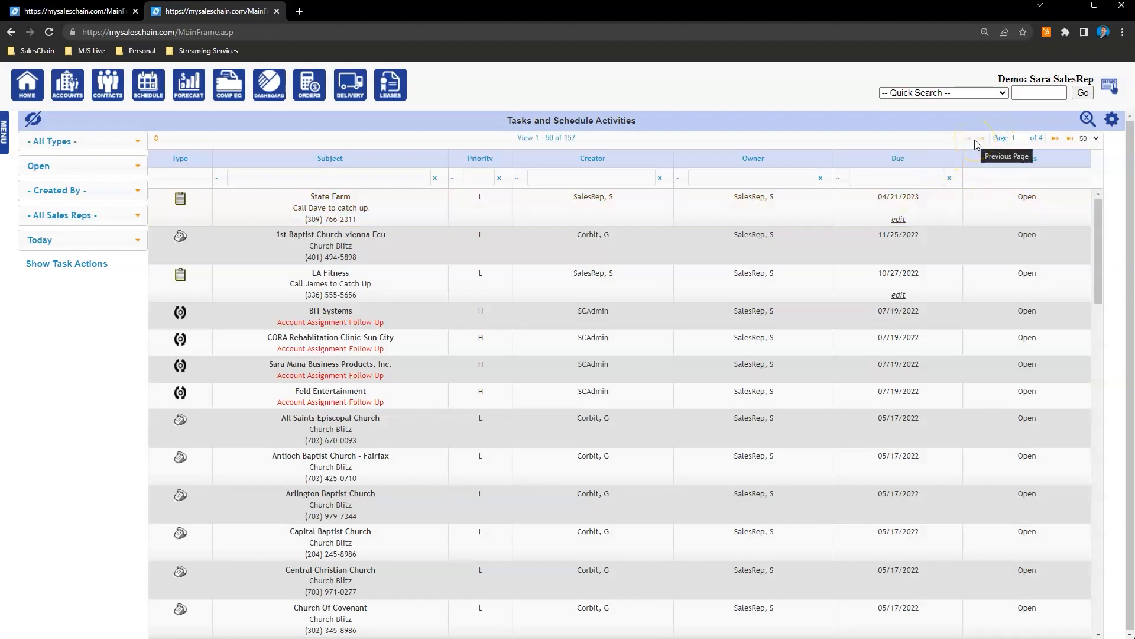
pyautogui.click(67, 86)
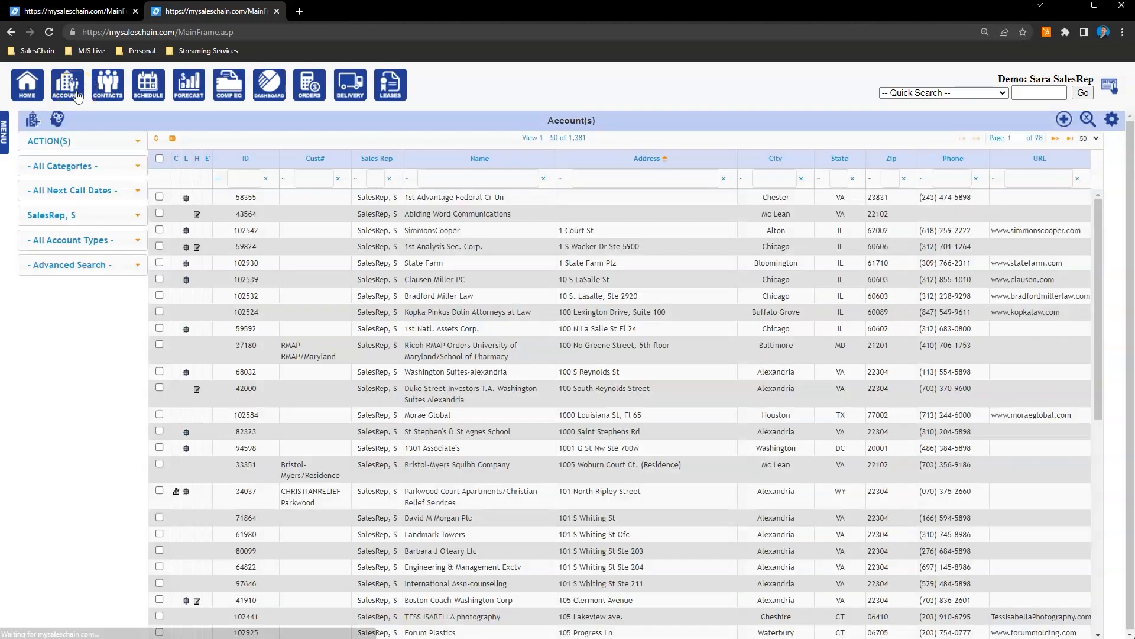
pyautogui.click(436, 267)
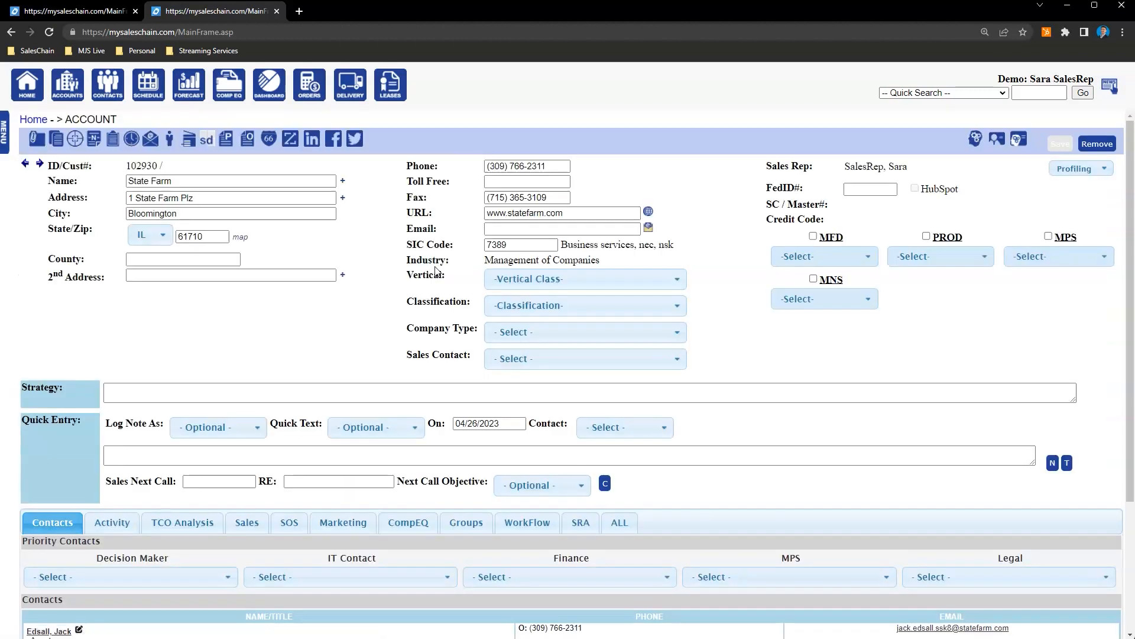
# - Show the activity summary of the State Farm account
pyautogui.scroll(-1, 361, 345)
pyautogui.scroll(-1, 361, 344)
pyautogui.click(99, 412)
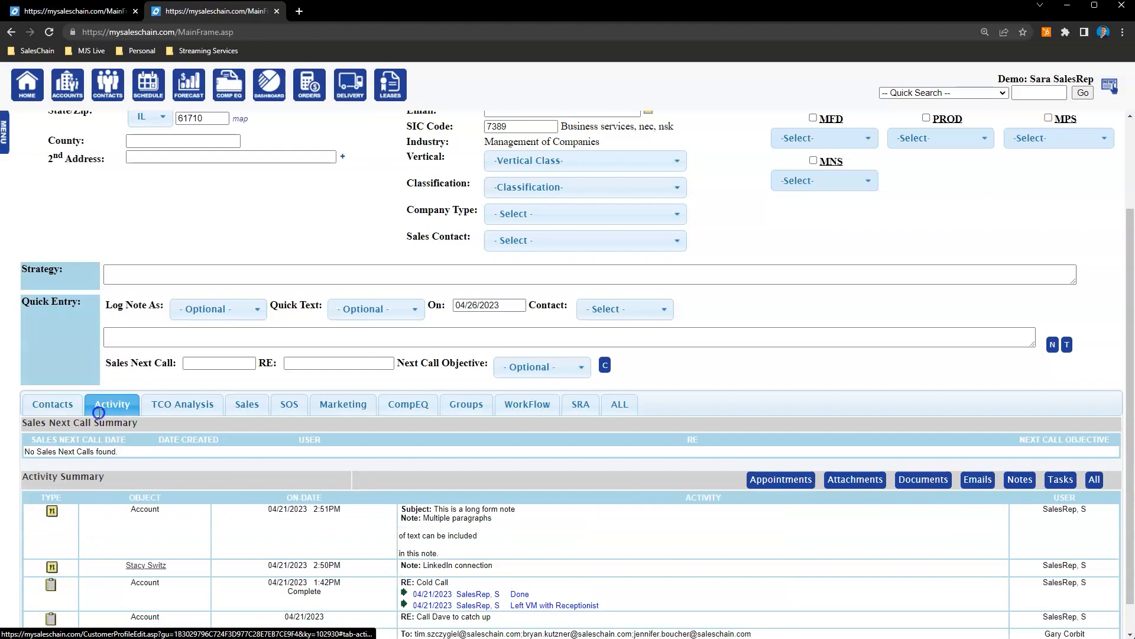
pyautogui.scroll(-1, 100, 414)
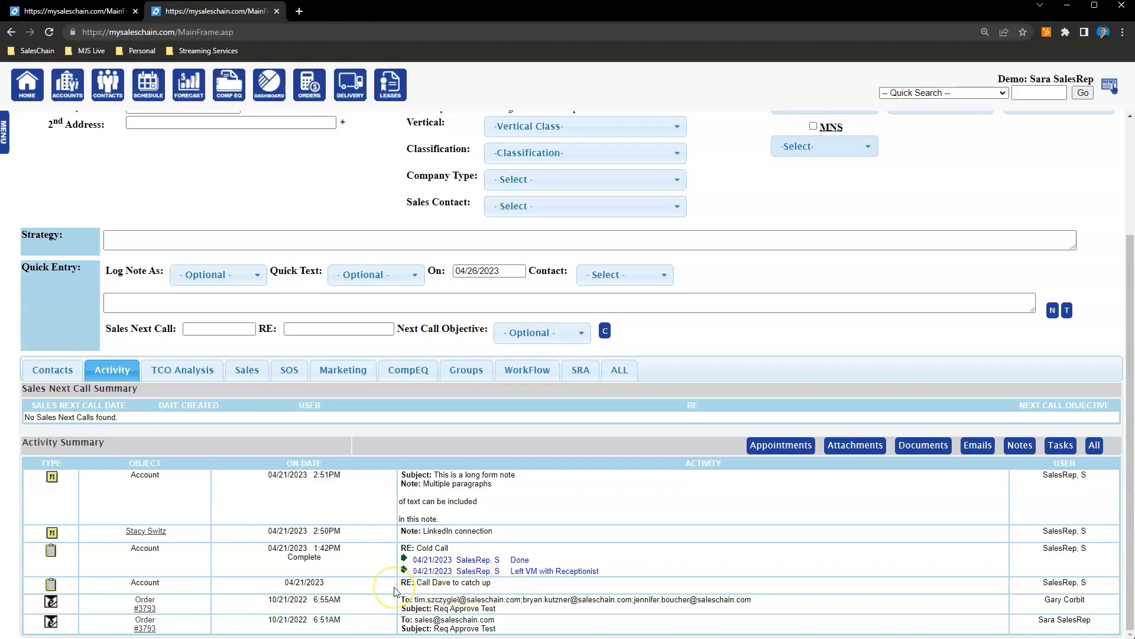
# - Open the action form of the open catch-up call task dated 04/21/2023 and enlarge its window to fit the whole form
pyautogui.click(51, 586)
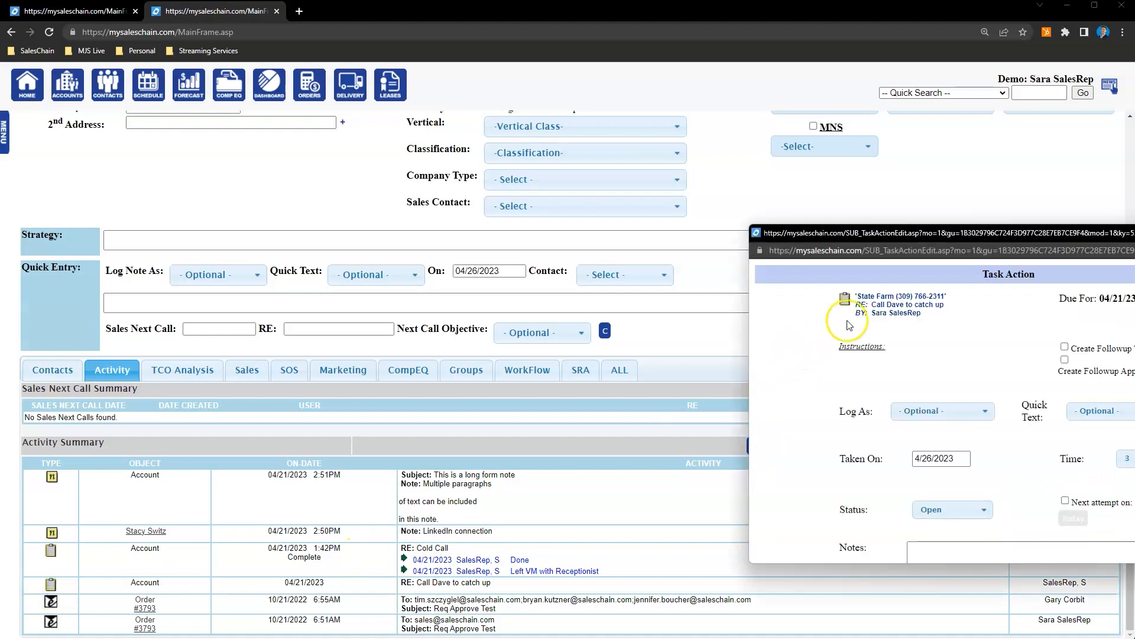
pyautogui.moveTo(910, 234); pyautogui.dragTo(468, 127)
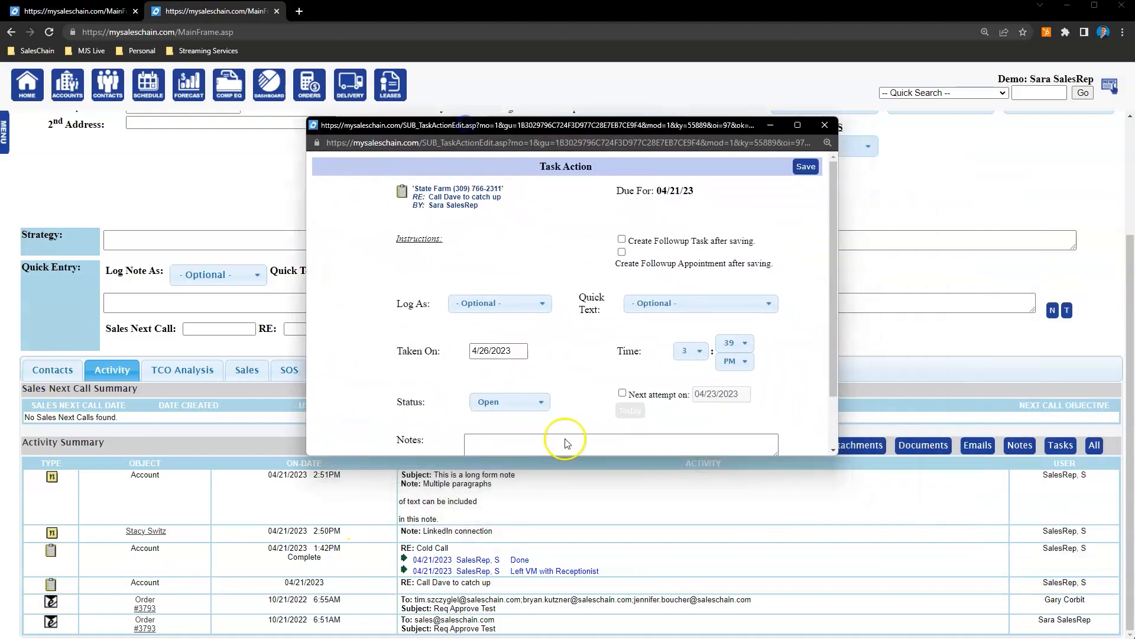
pyautogui.moveTo(540, 456); pyautogui.dragTo(538, 559)
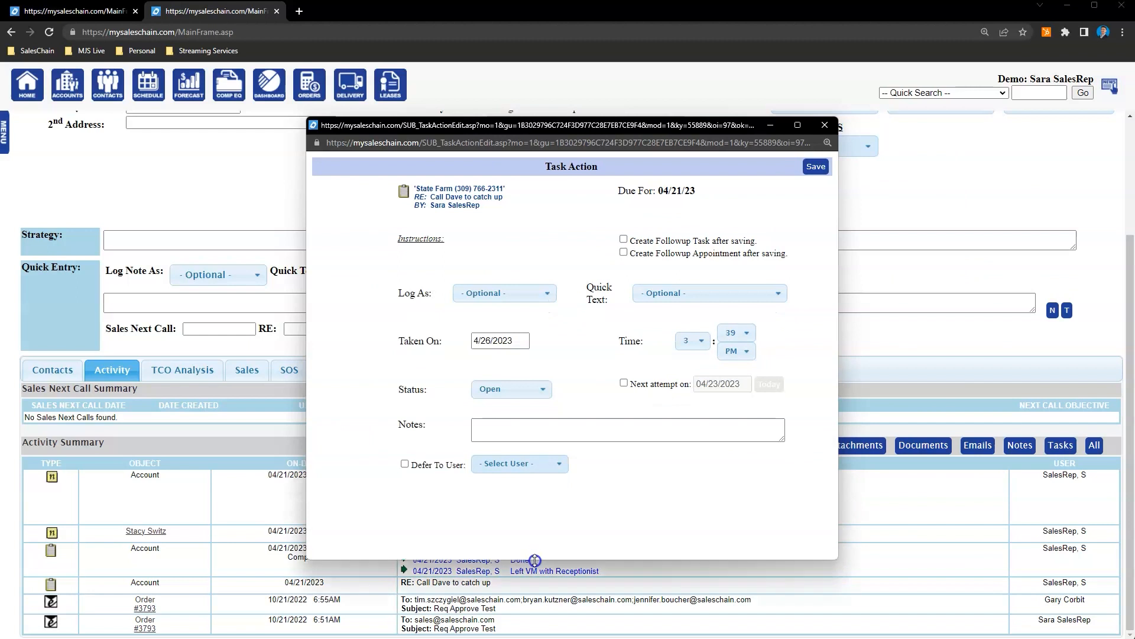
pyautogui.moveTo(681, 125); pyautogui.dragTo(658, 109)
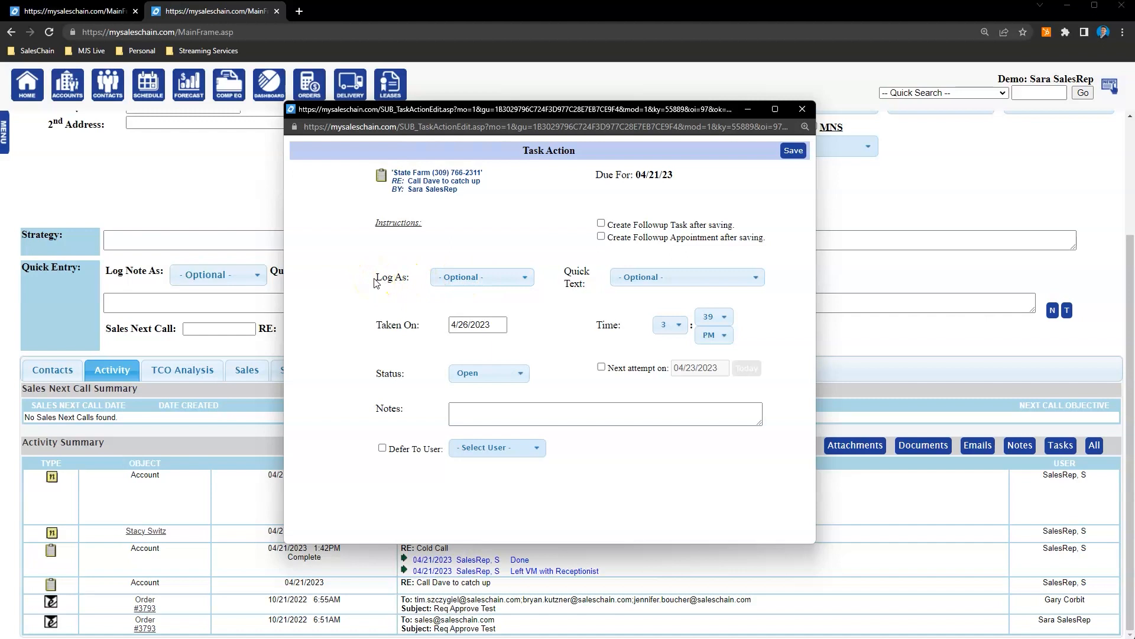
# - Log the catch-up call as Follow Up and look through the quick text choices without picking one
pyautogui.moveTo(386, 281); pyautogui.dragTo(409, 284)
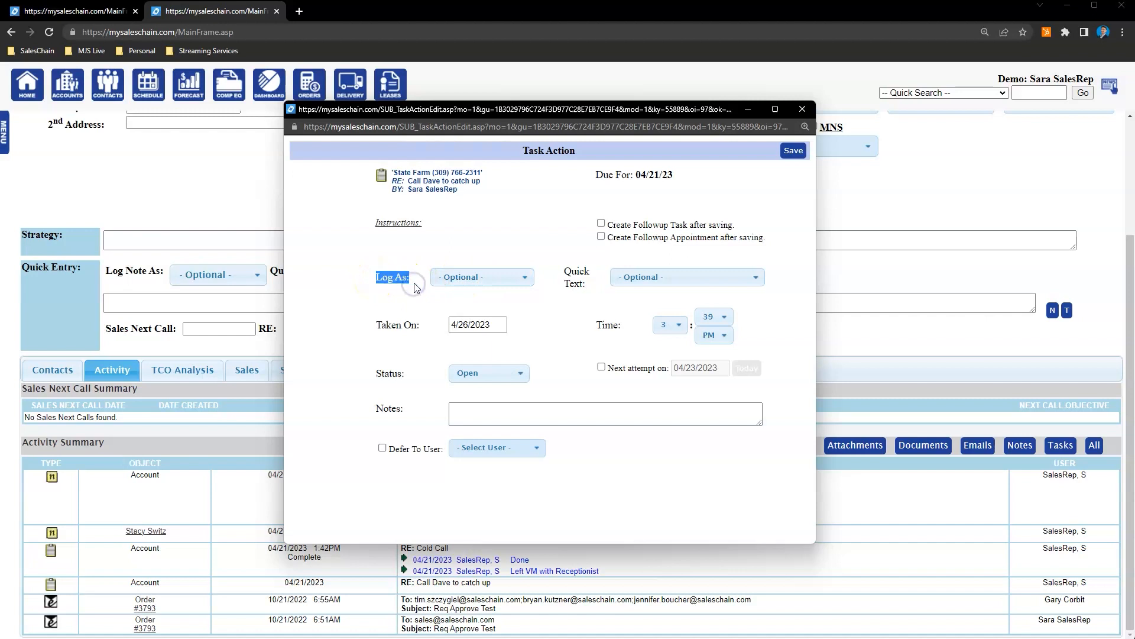
pyautogui.click(416, 286)
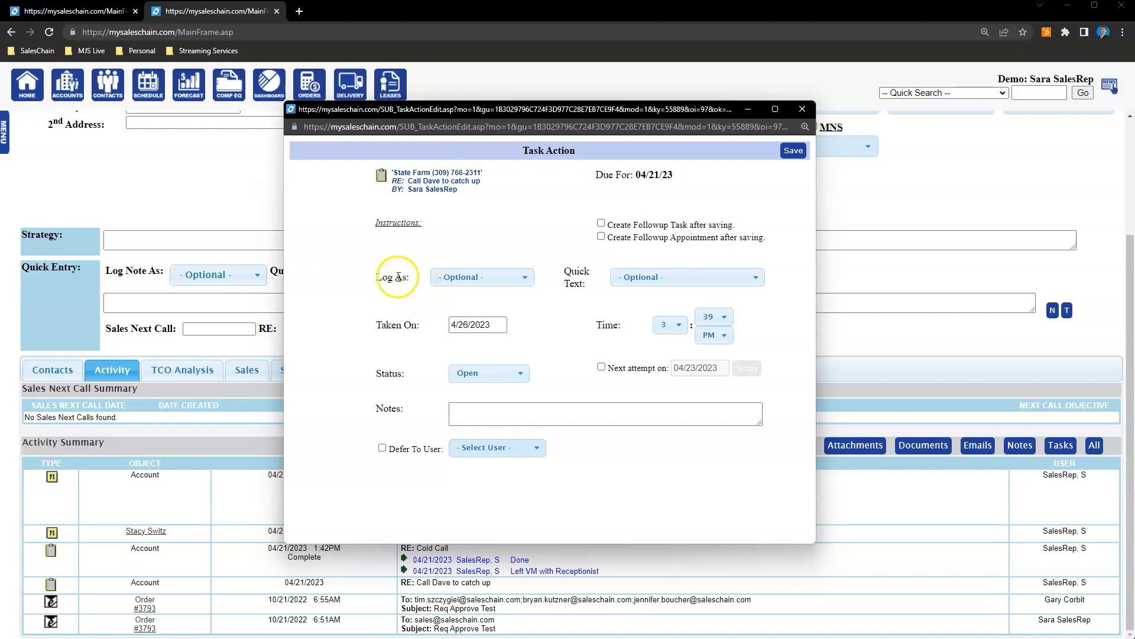
pyautogui.click(463, 273)
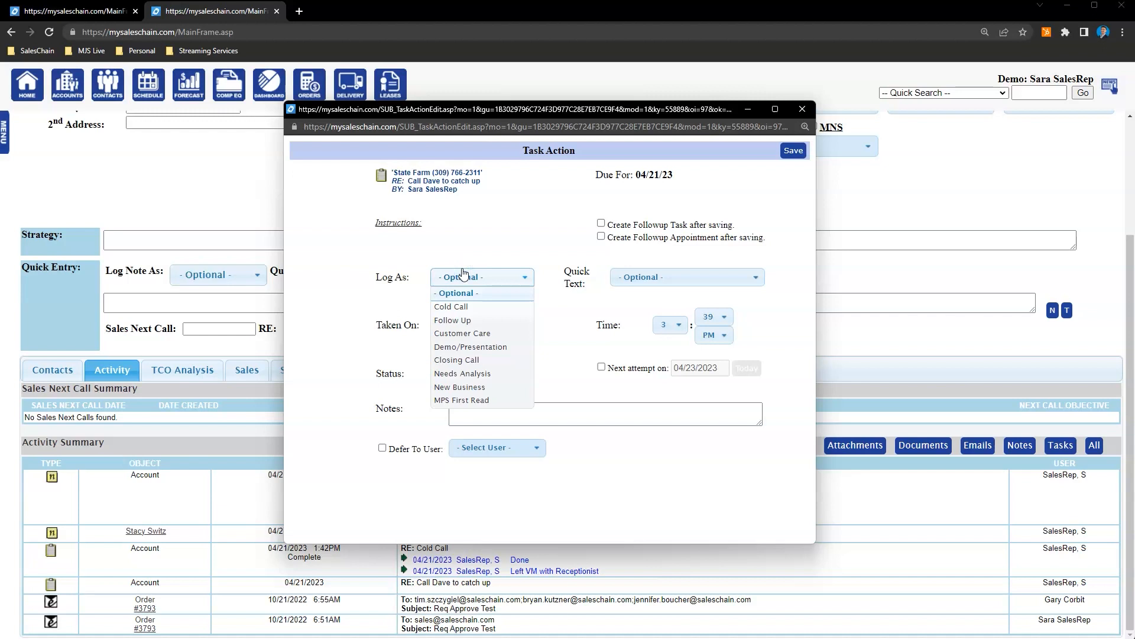
pyautogui.click(472, 319)
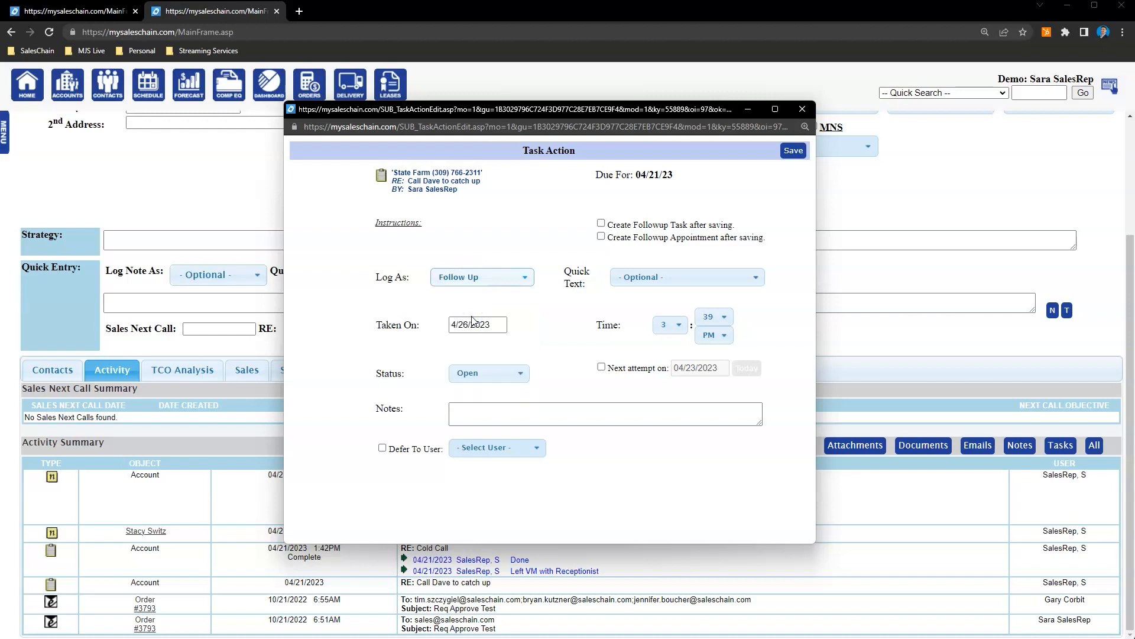
pyautogui.click(759, 288)
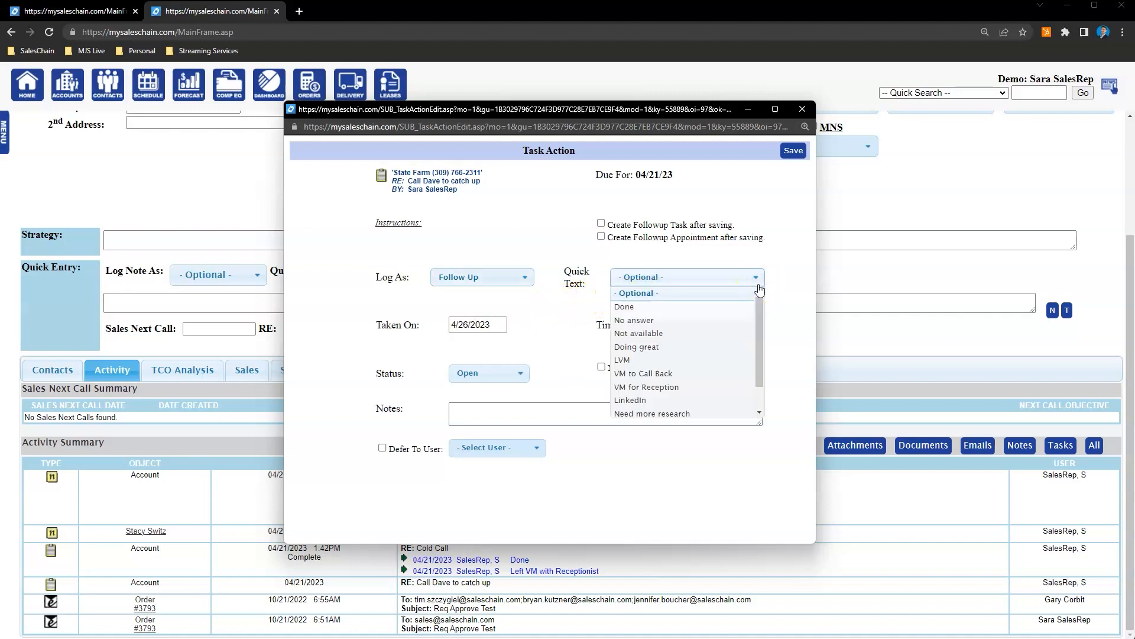
pyautogui.click(759, 287)
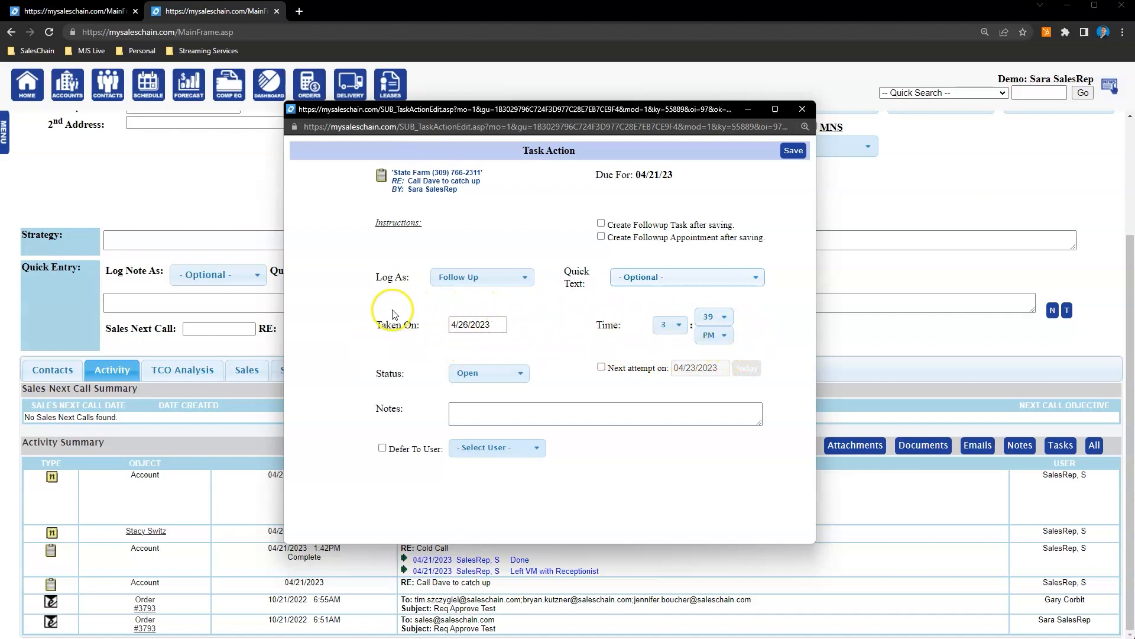
# - Set the catch-up call task's status to Complete
pyautogui.moveTo(375, 378); pyautogui.dragTo(394, 377)
pyautogui.click(410, 379)
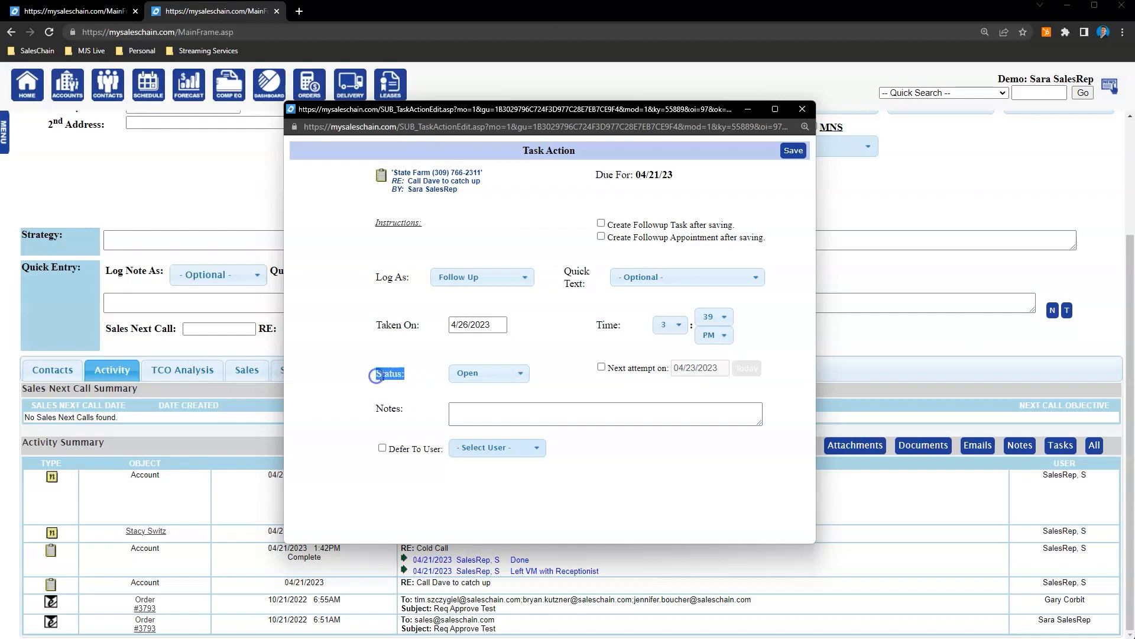
pyautogui.click(413, 369)
pyautogui.click(408, 368)
pyautogui.click(511, 374)
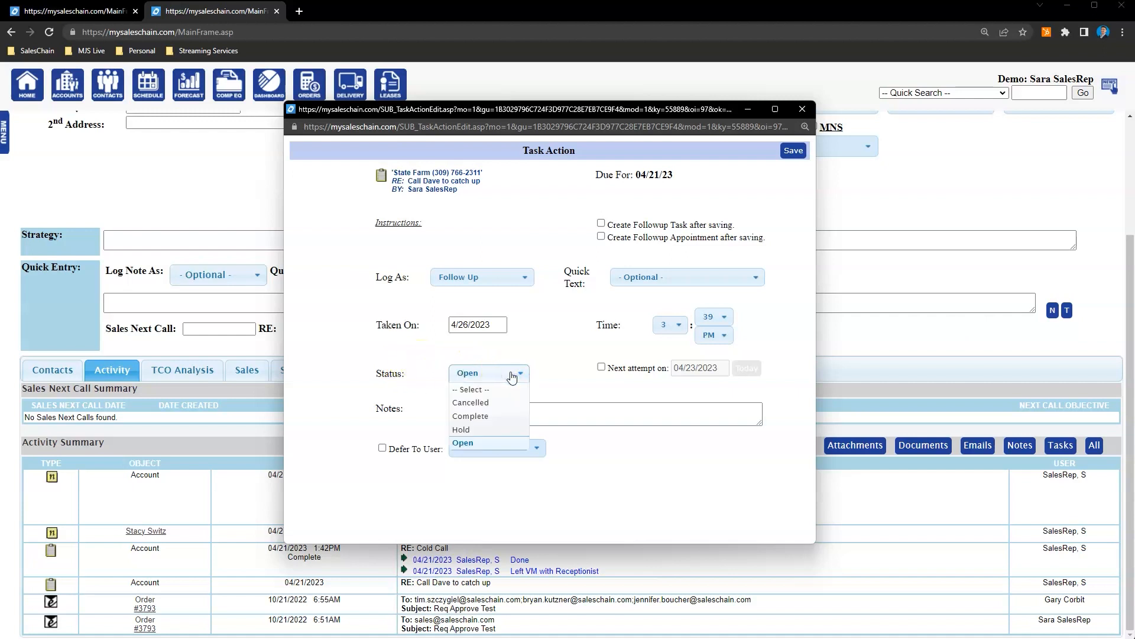
pyautogui.click(498, 413)
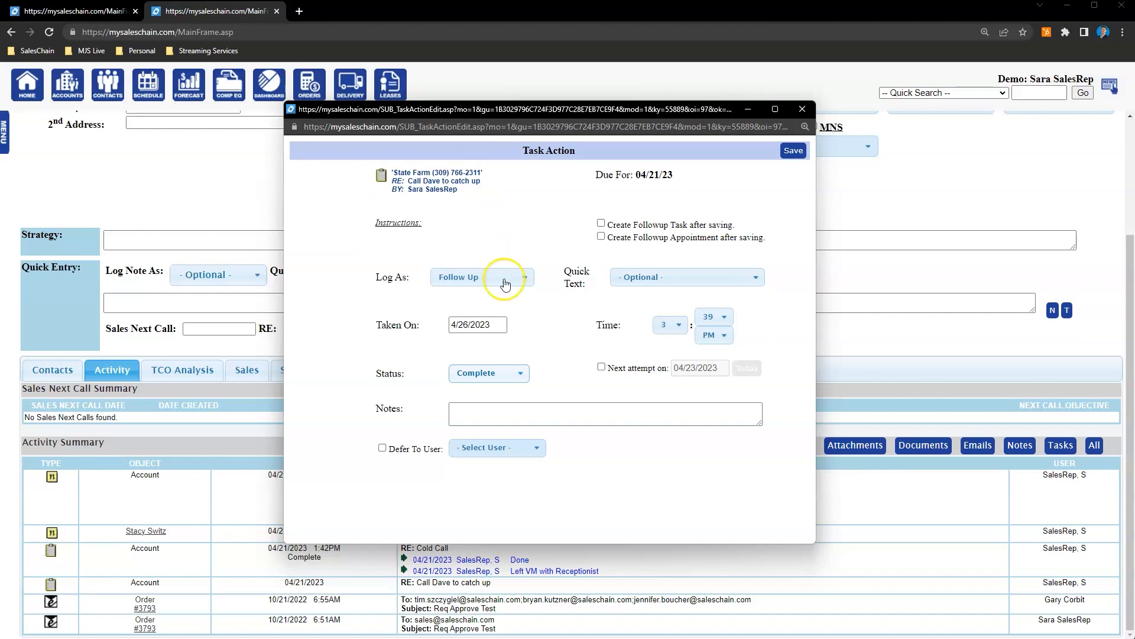
# - Enter the note "Doing Great!" for the catch-up call and save the task action
pyautogui.click(473, 420)
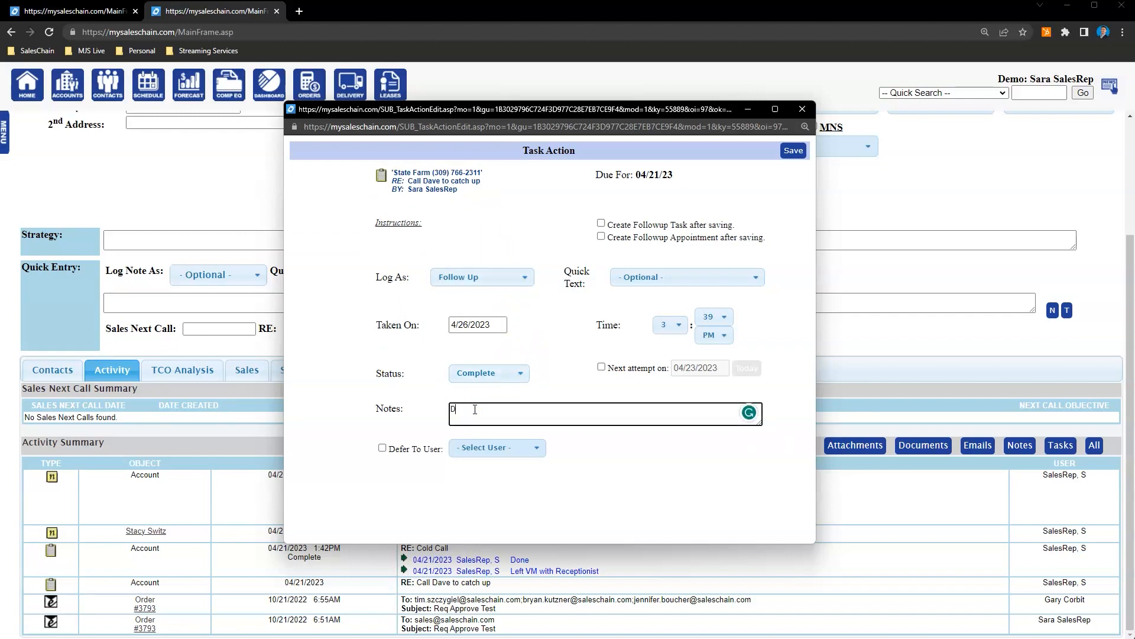
pyautogui.write('Doing')
pyautogui.write('Great!')
pyautogui.click(793, 150)
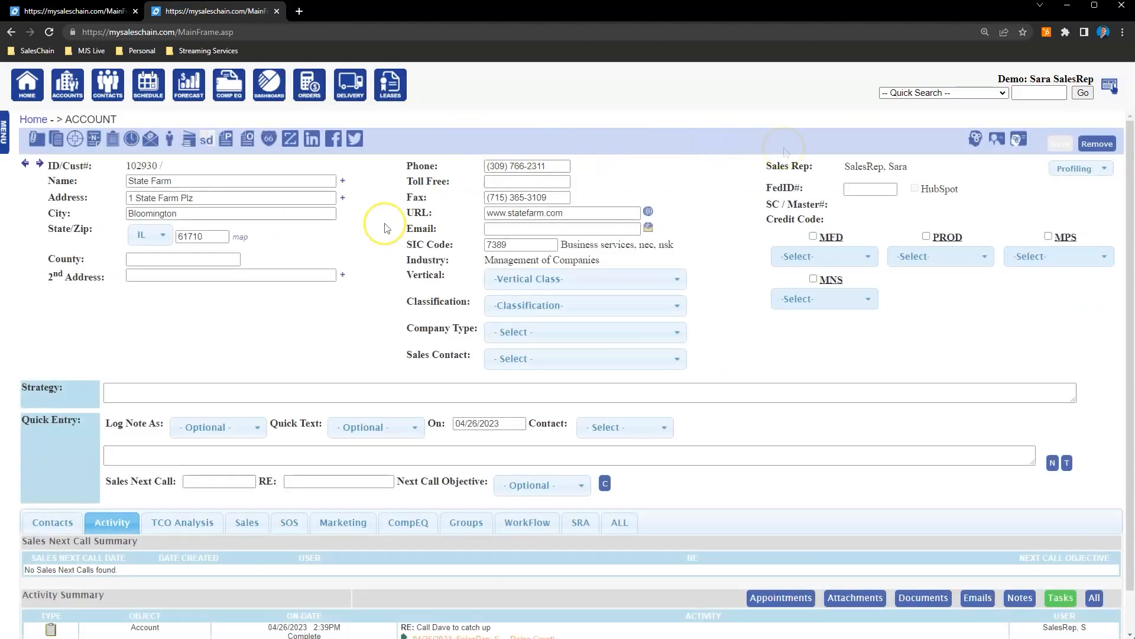
# - Review the catch-up call's status and logged note in the State Farm activity summary
pyautogui.scroll(-1, 340, 243)
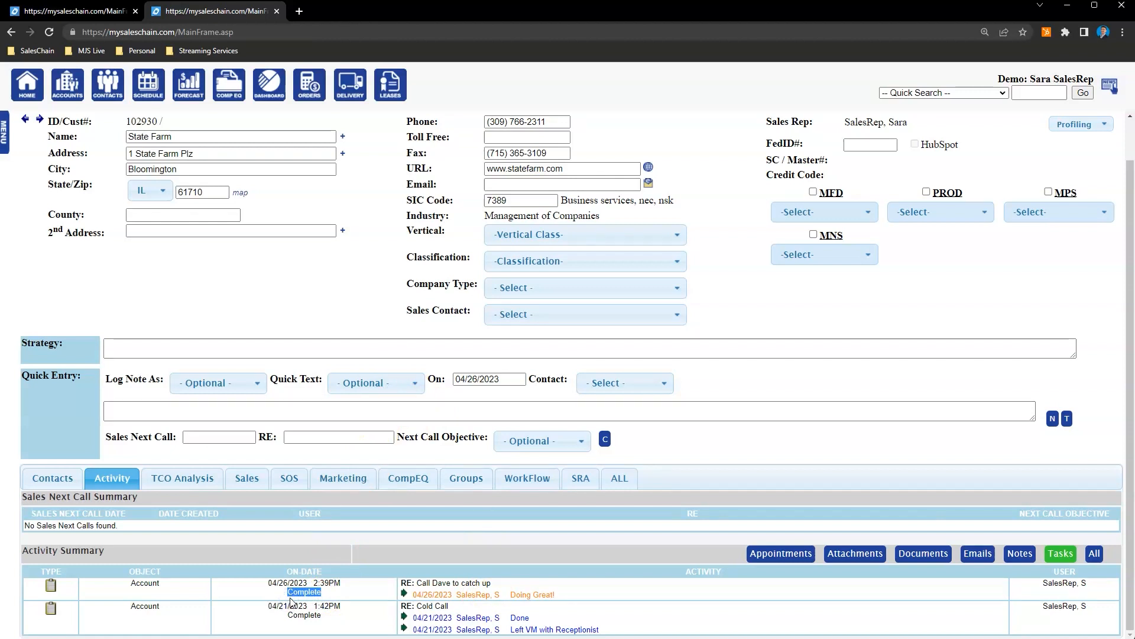
pyautogui.click(432, 584)
pyautogui.moveTo(413, 593); pyautogui.dragTo(552, 592)
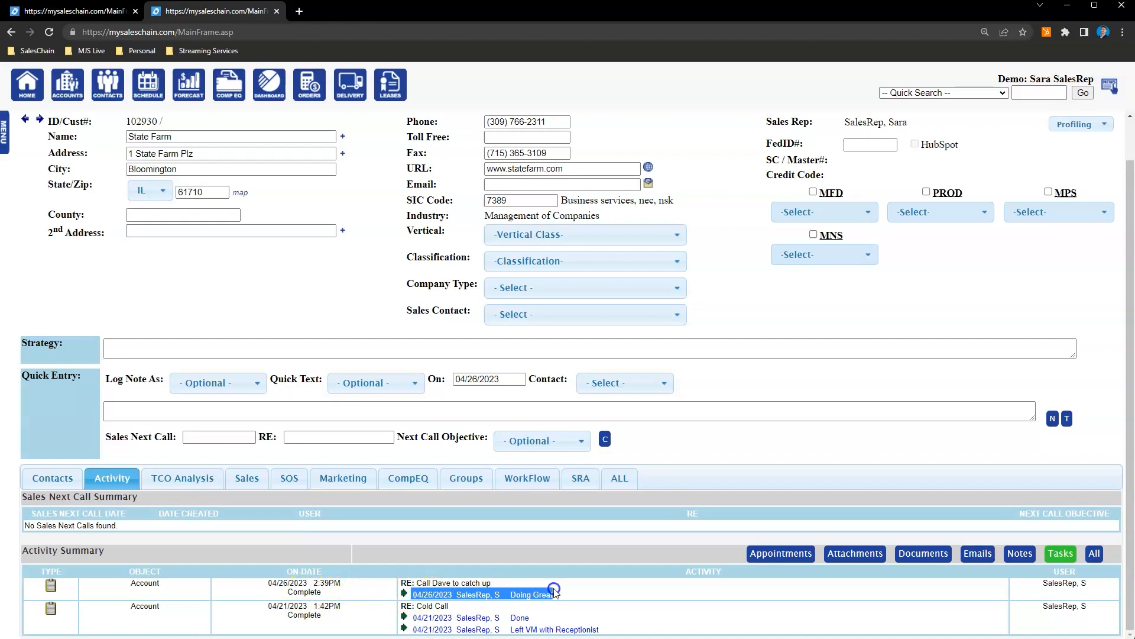
pyautogui.click(554, 596)
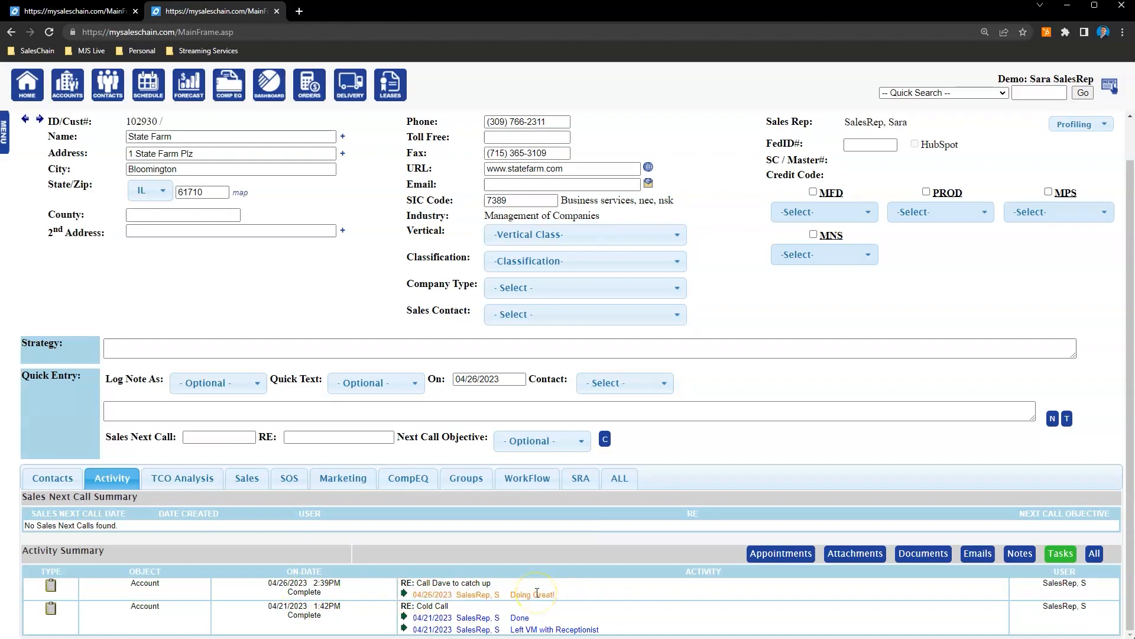
# - Return to the schedule and open the action form of the Church Blitz task for 1st Baptist Church-vienna Fcu
pyautogui.scroll(2, 472, 615)
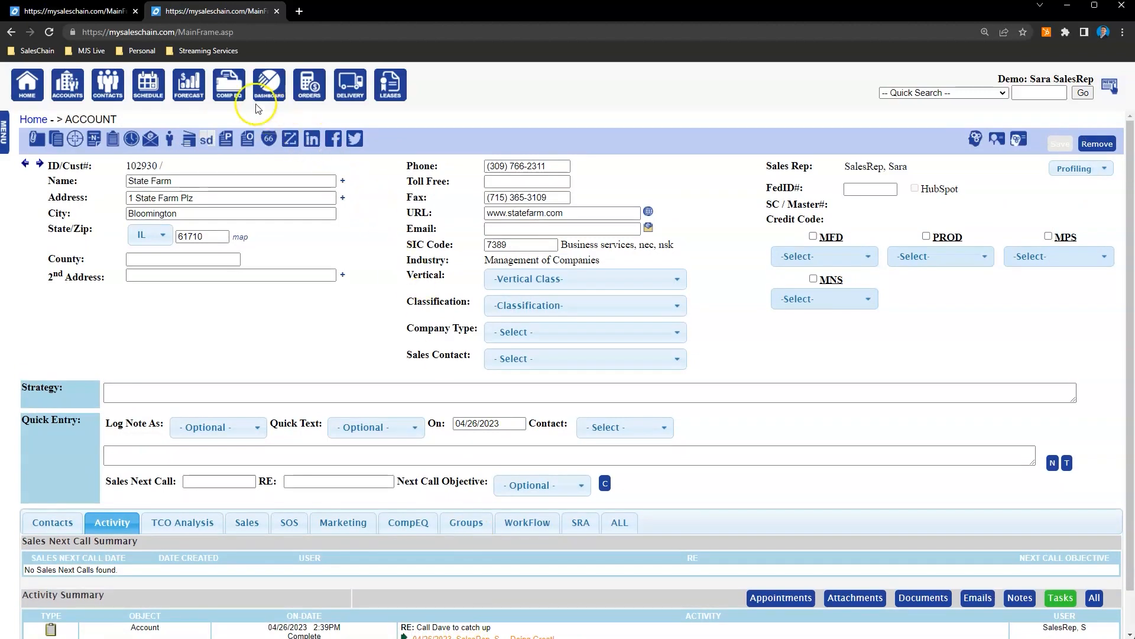
pyautogui.click(143, 88)
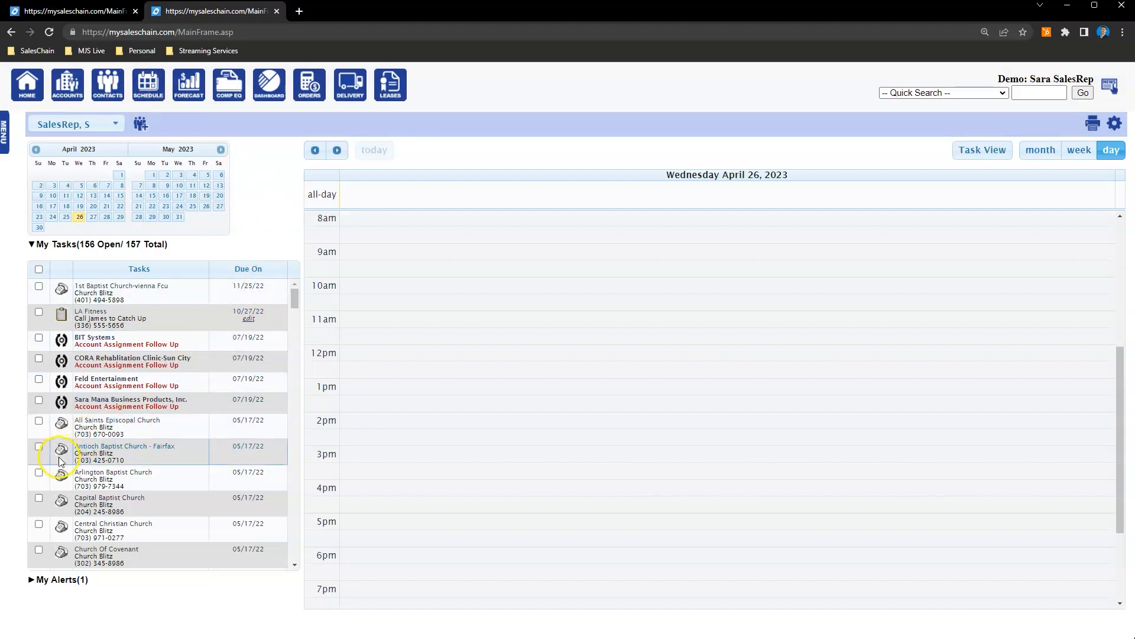
pyautogui.click(61, 293)
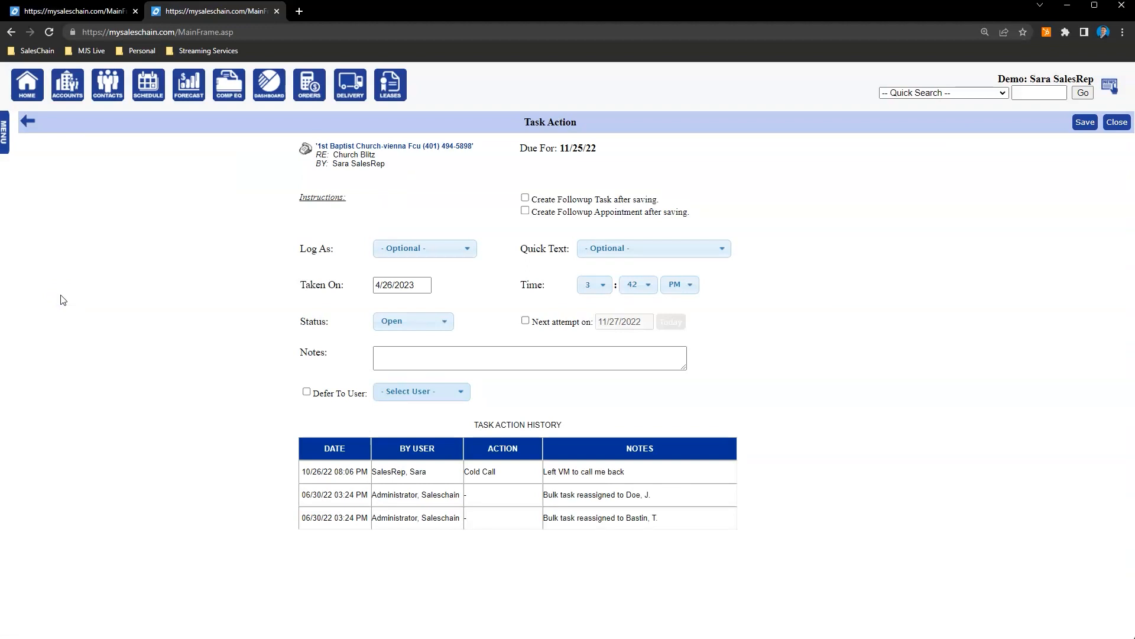
# - Log the Church Blitz task action as Cold Call with the quick text "VM for Reception"
pyautogui.click(384, 252)
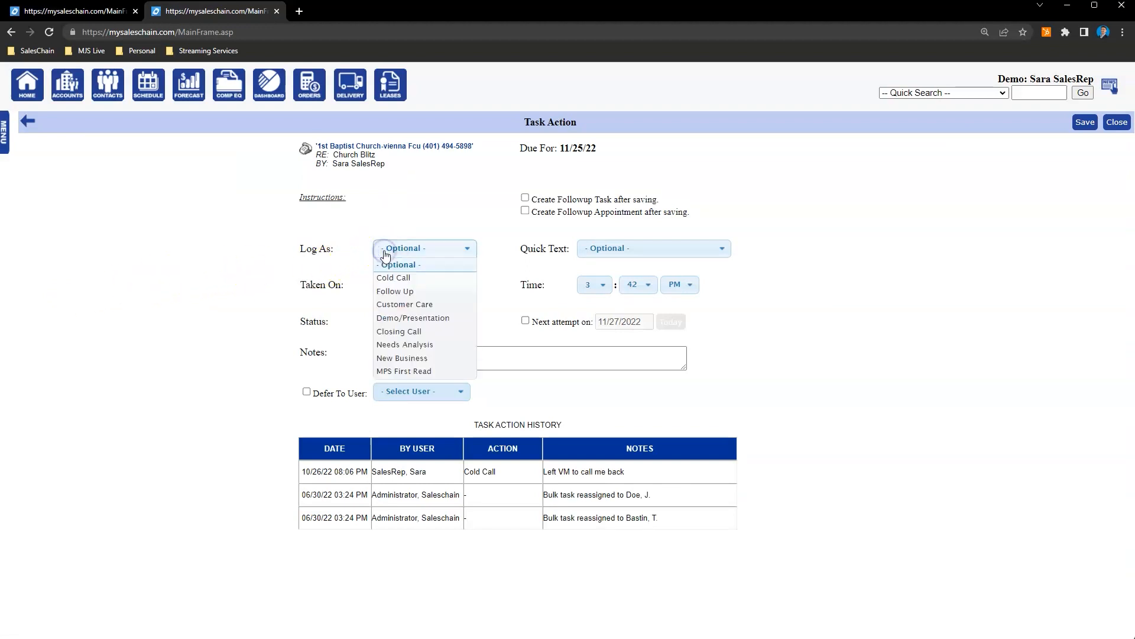
pyautogui.click(387, 278)
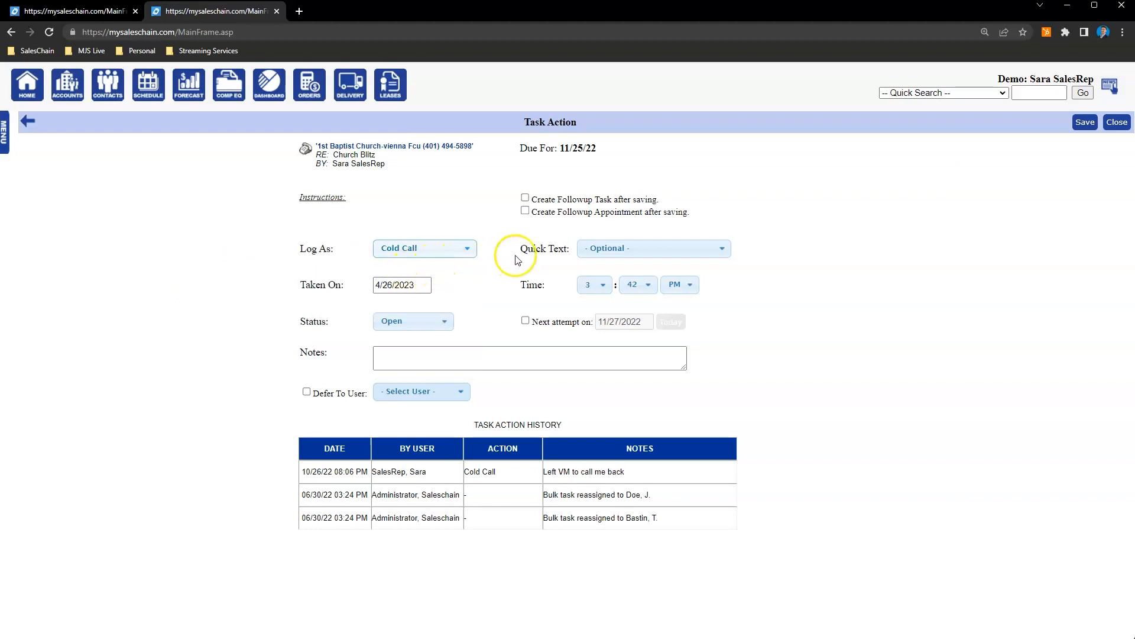
pyautogui.click(602, 259)
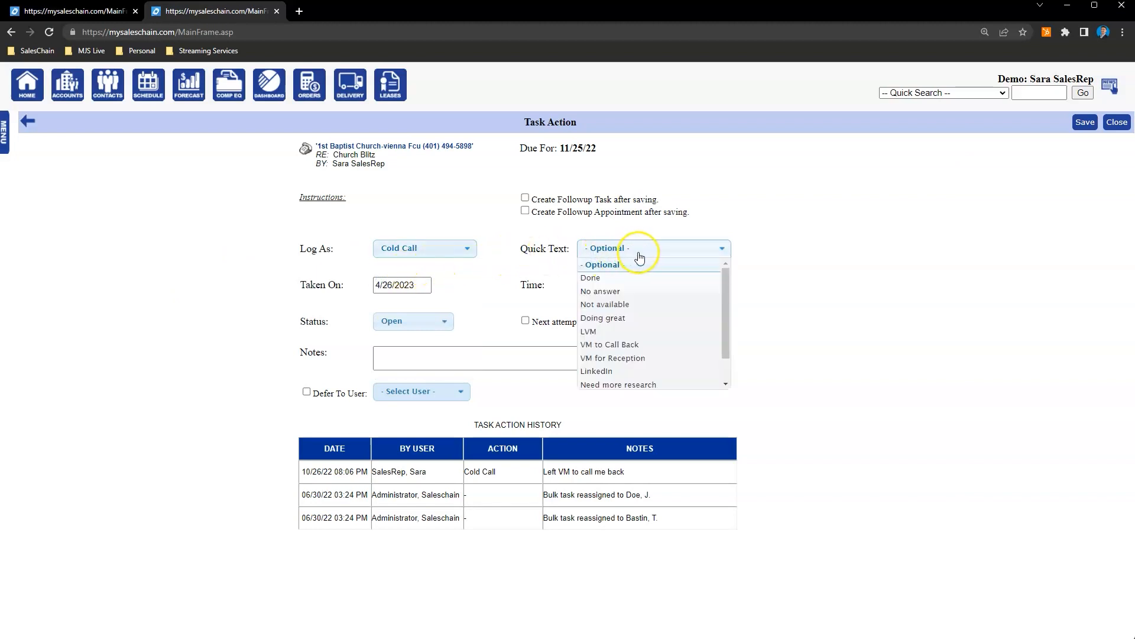
pyautogui.click(707, 362)
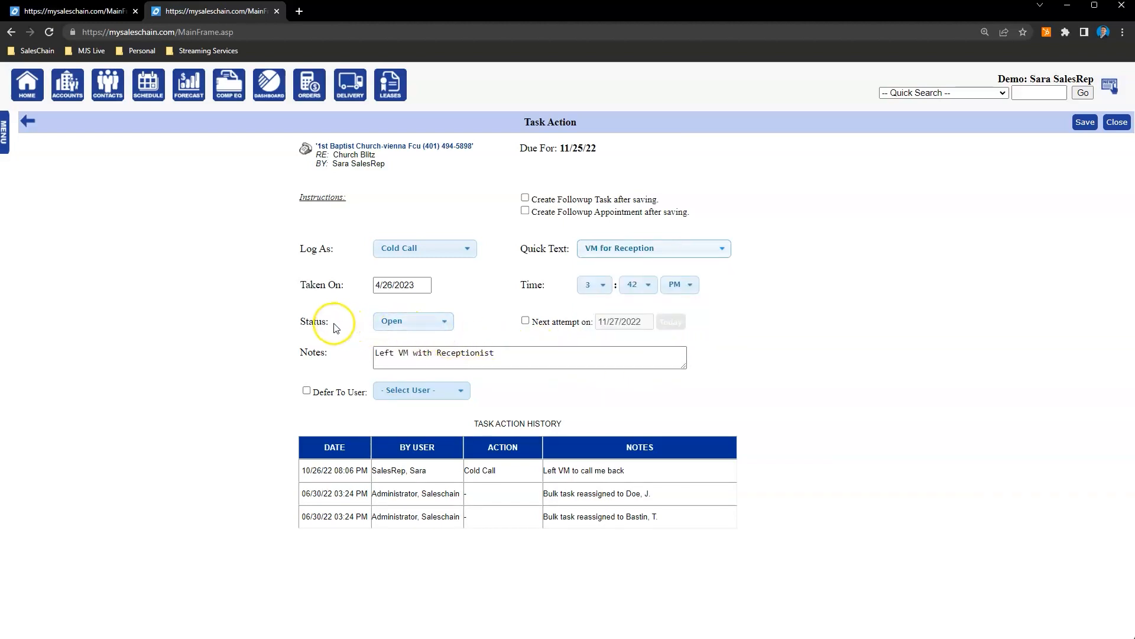
# - Leave the Church Blitz task's status as Open and schedule its next attempt for 04/28/2023
pyautogui.moveTo(327, 323); pyautogui.dragTo(295, 324)
pyautogui.click(355, 323)
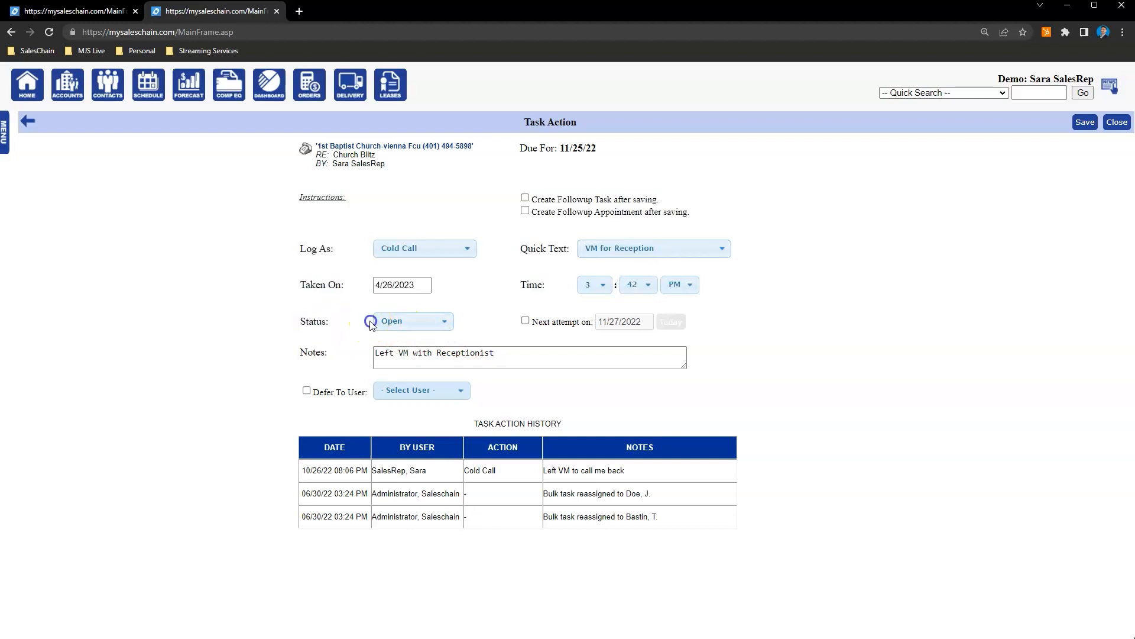
pyautogui.click(404, 324)
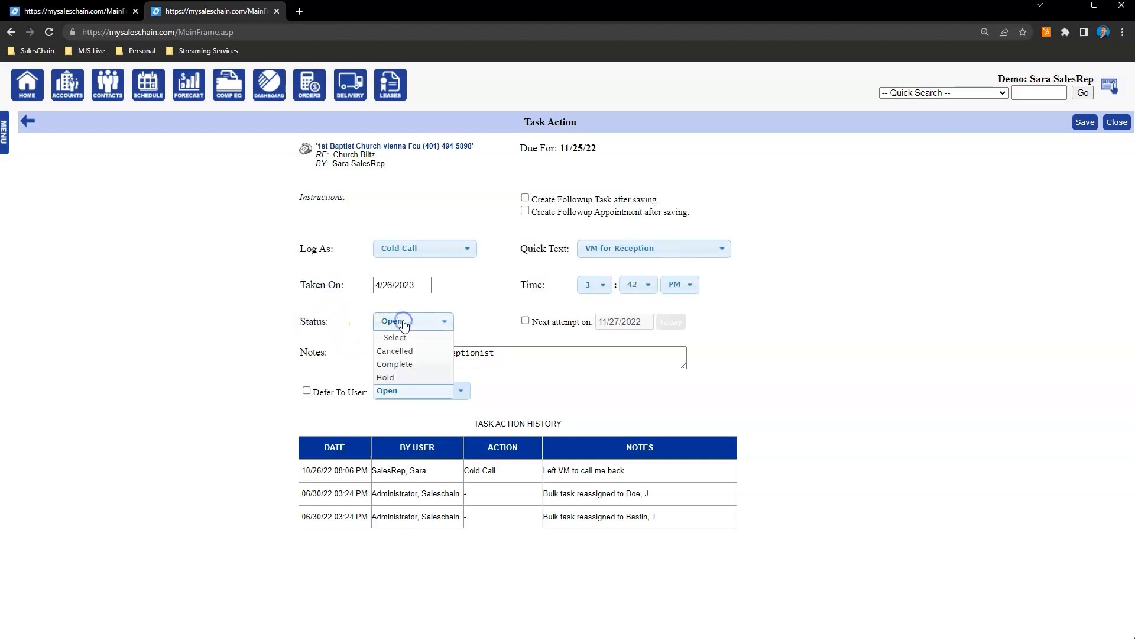
pyautogui.click(403, 325)
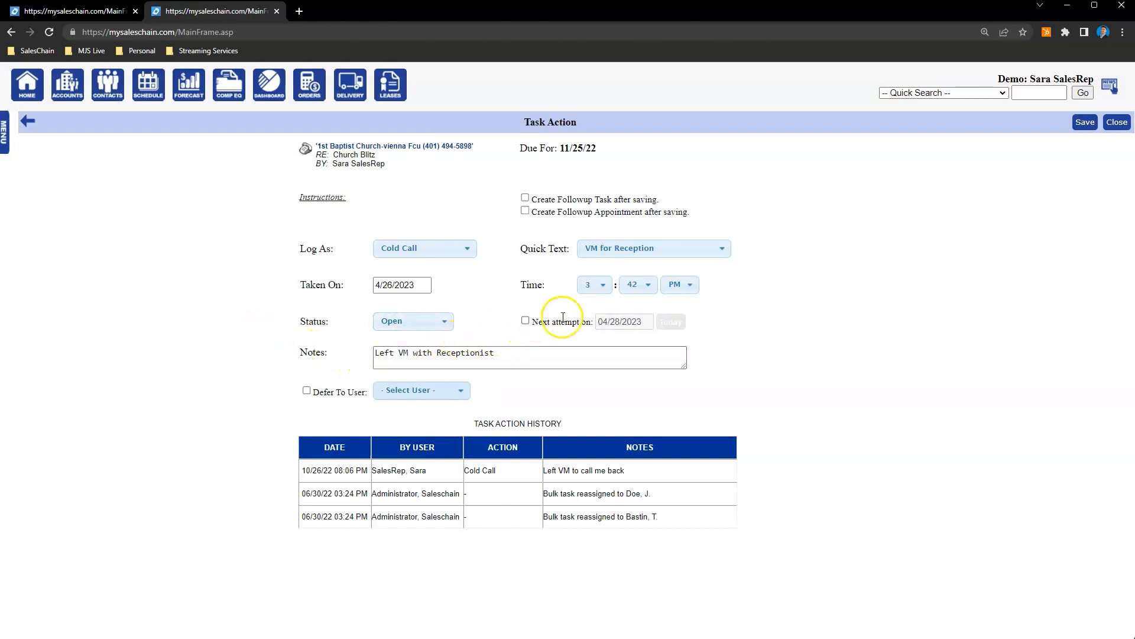
pyautogui.click(525, 321)
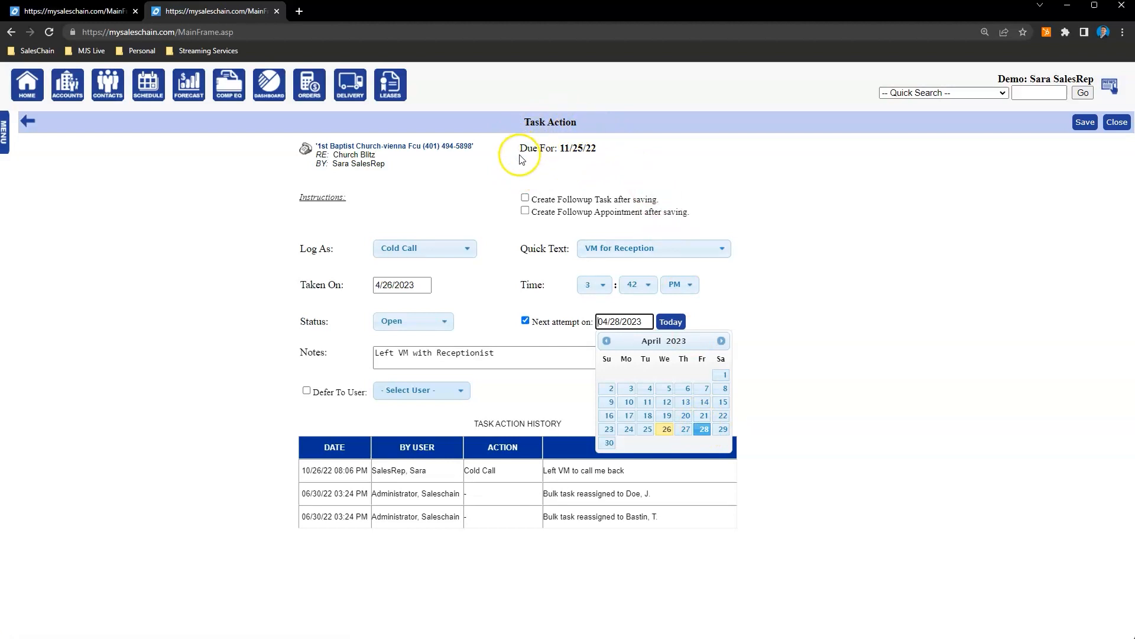
pyautogui.click(704, 429)
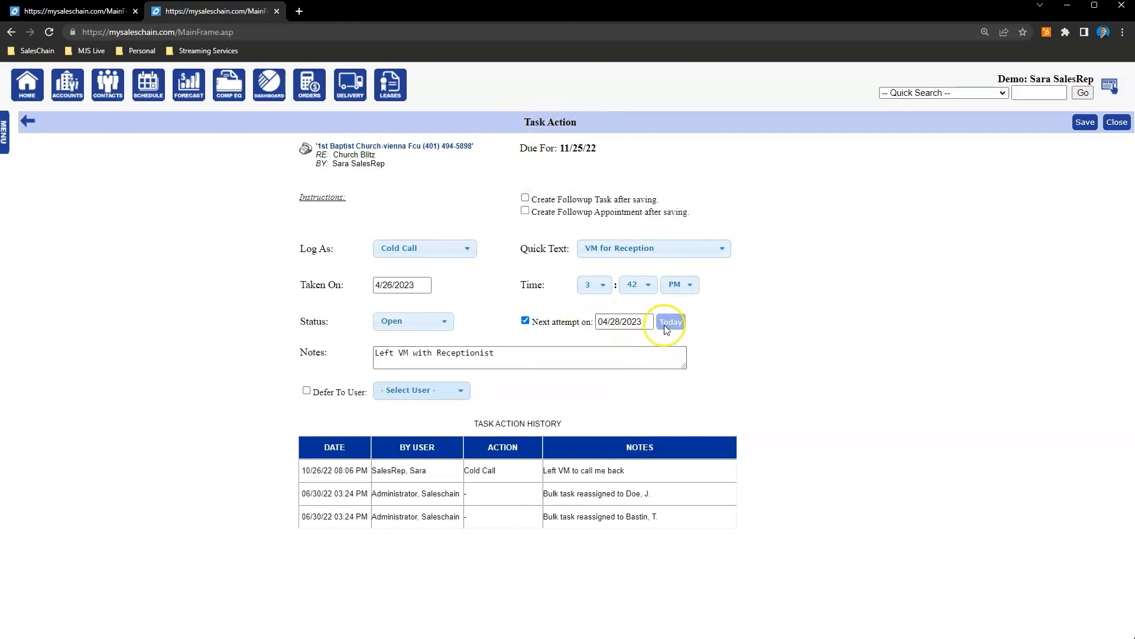
# - Change the Church Blitz task's next attempt date to 05/03/2023 and save the task action
pyautogui.click(622, 324)
pyautogui.click(721, 342)
pyautogui.click(667, 375)
pyautogui.click(1089, 123)
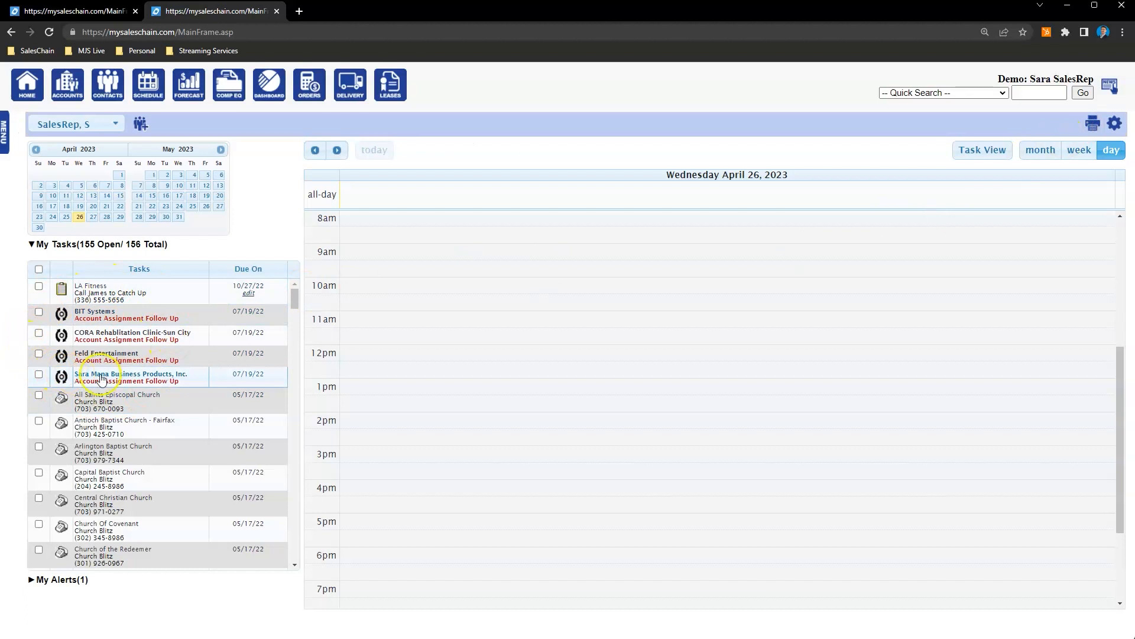
# - Show the schedule for May 3, 2023 and toggle the selection of the 1st Baptist Church-vienna Fcu task on and off
pyautogui.click(180, 175)
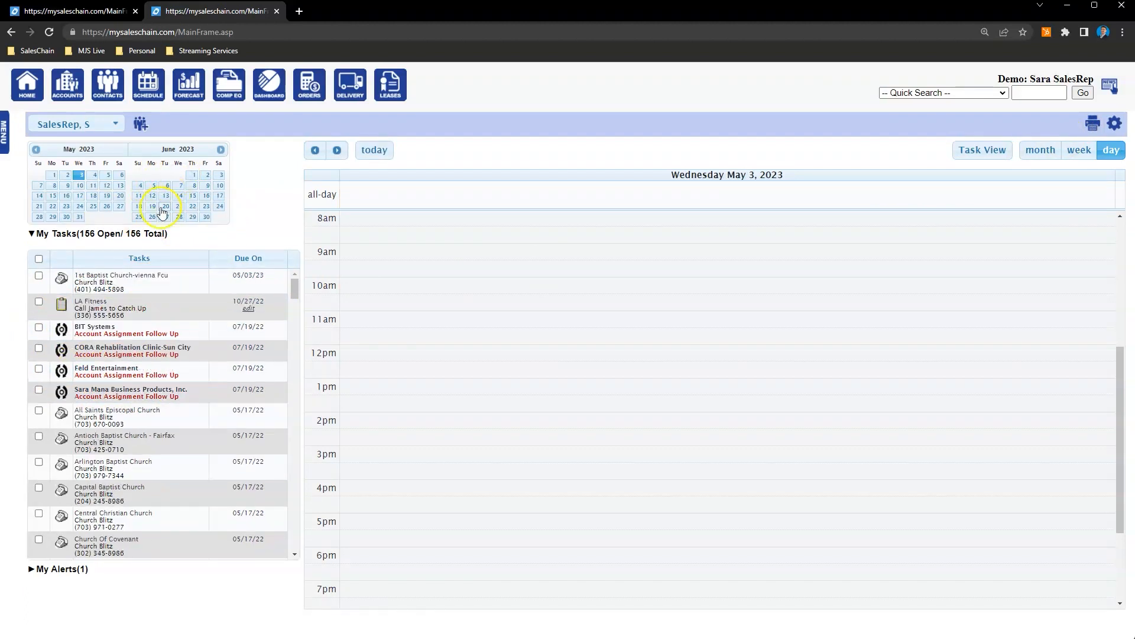
pyautogui.click(37, 279)
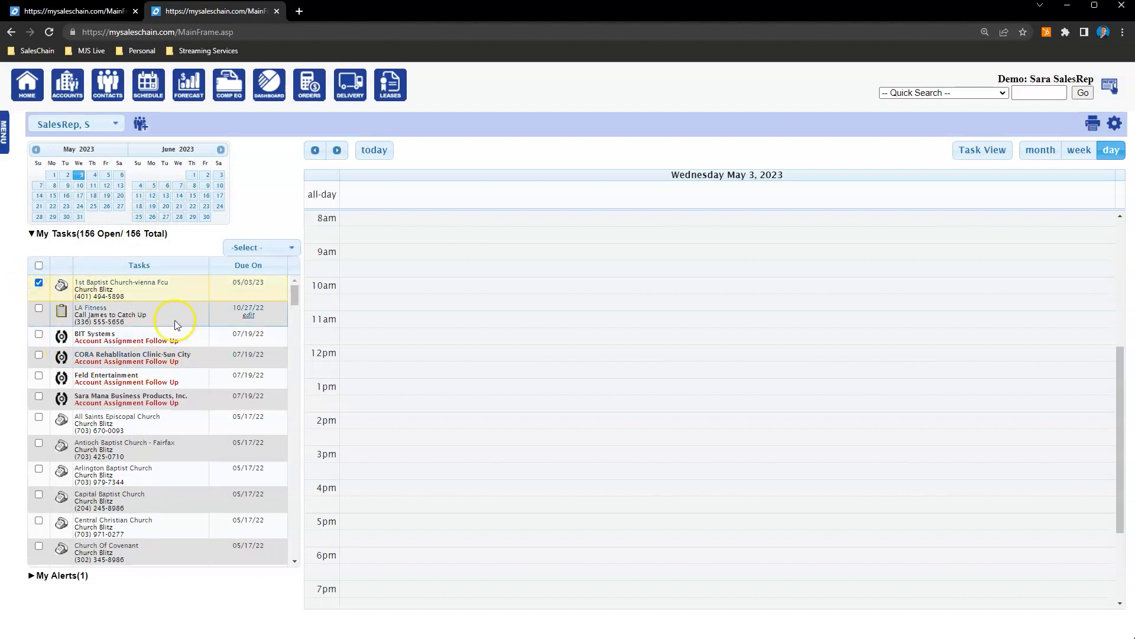
pyautogui.click(39, 284)
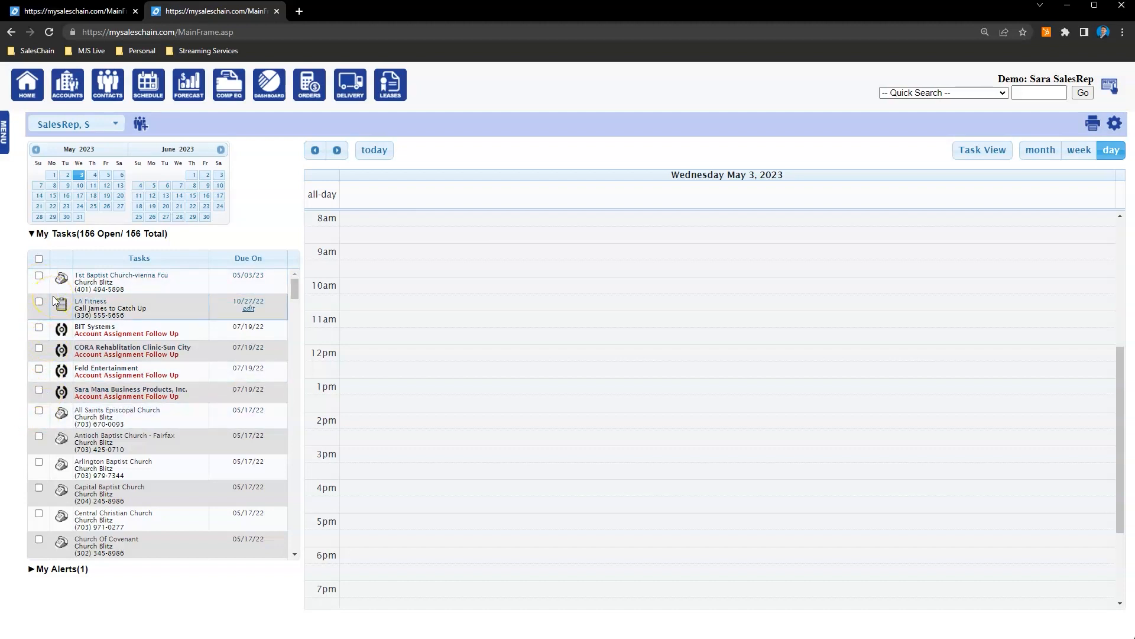
# - Bulk change the status of the four Account Assignment Follow Up tasks, from BIT Systems through Sara Mana Business Products, Inc., to Complete
pyautogui.click(39, 327)
pyautogui.click(38, 354)
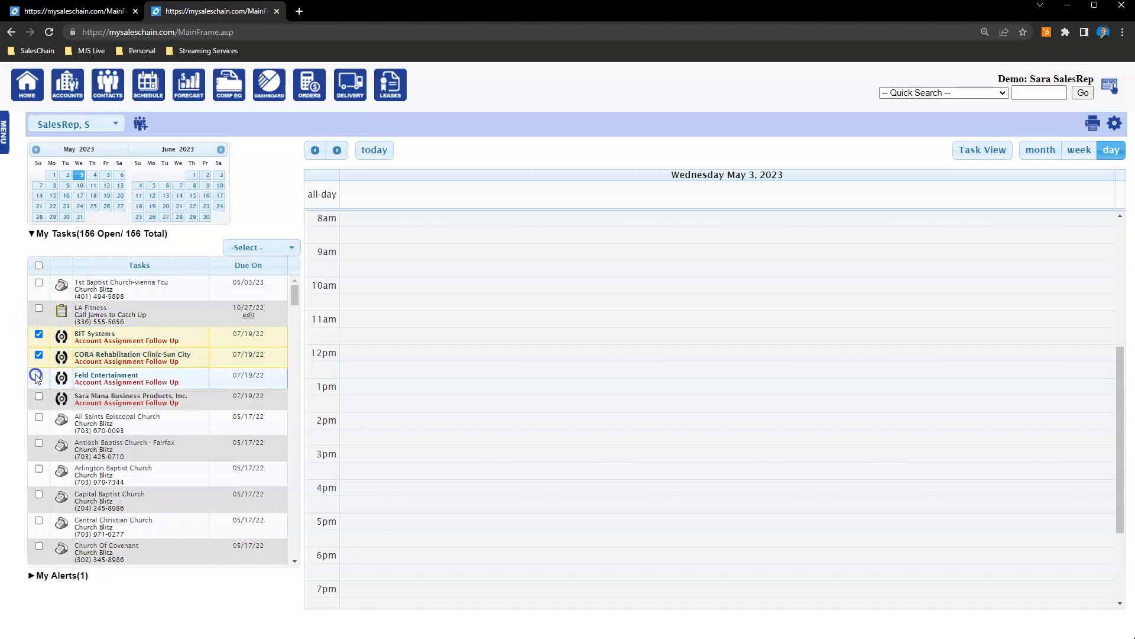
pyautogui.click(36, 377)
pyautogui.click(38, 397)
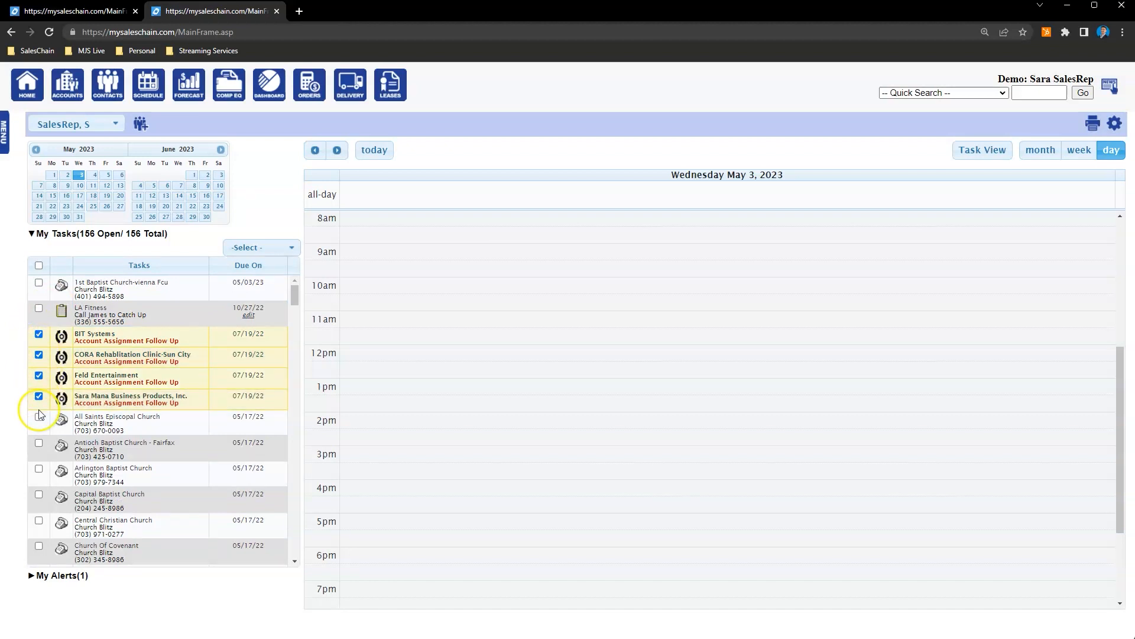
pyautogui.click(268, 249)
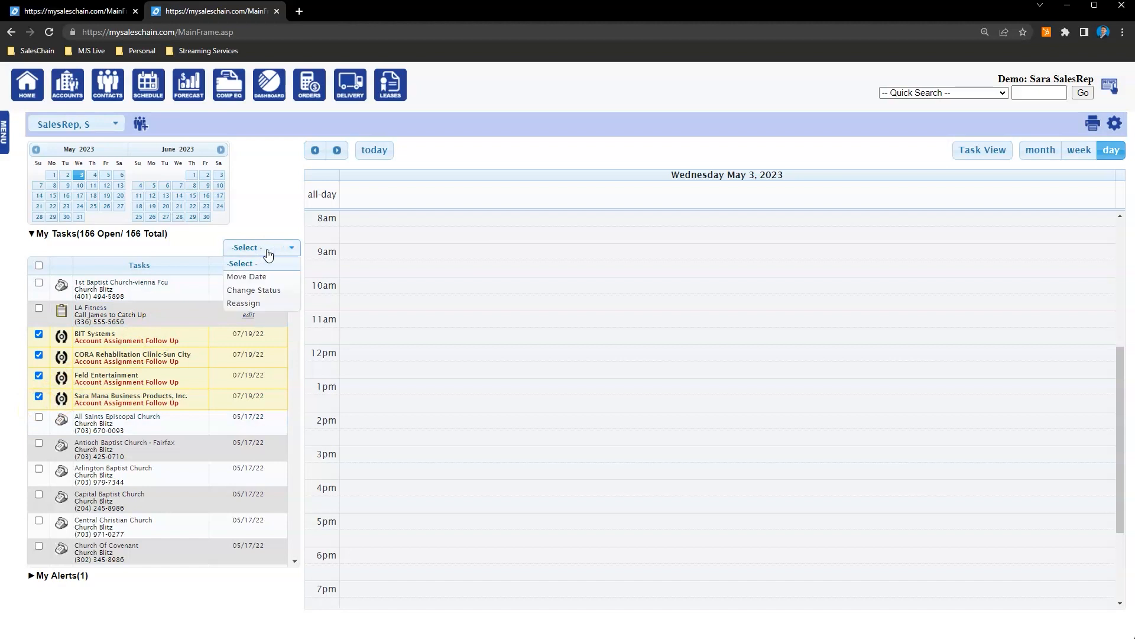
pyautogui.click(270, 290)
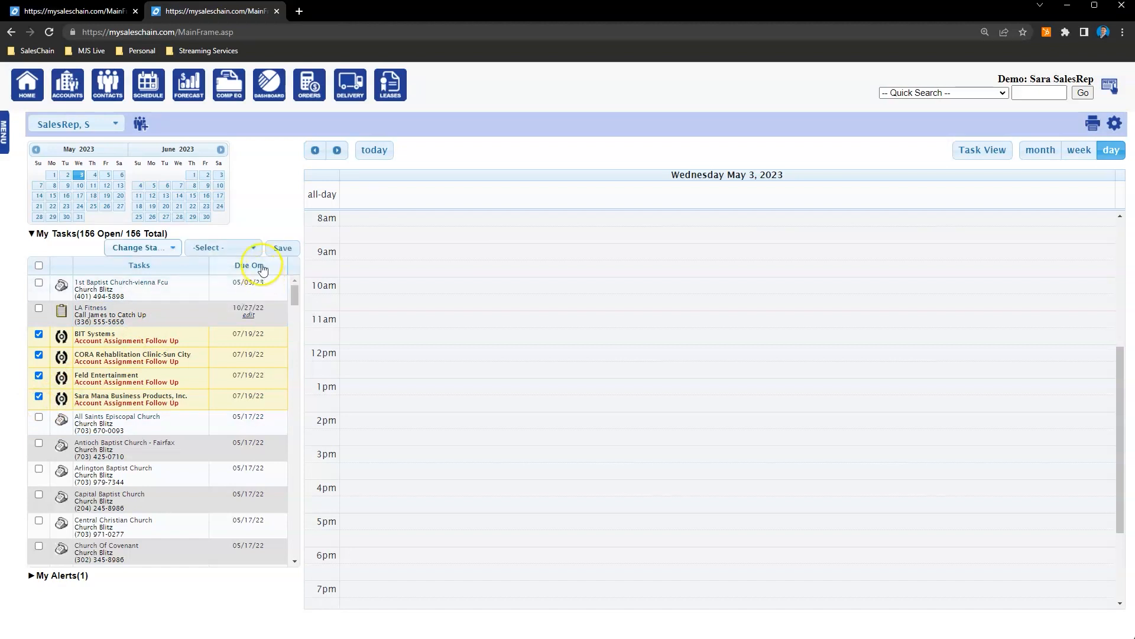
pyautogui.click(238, 248)
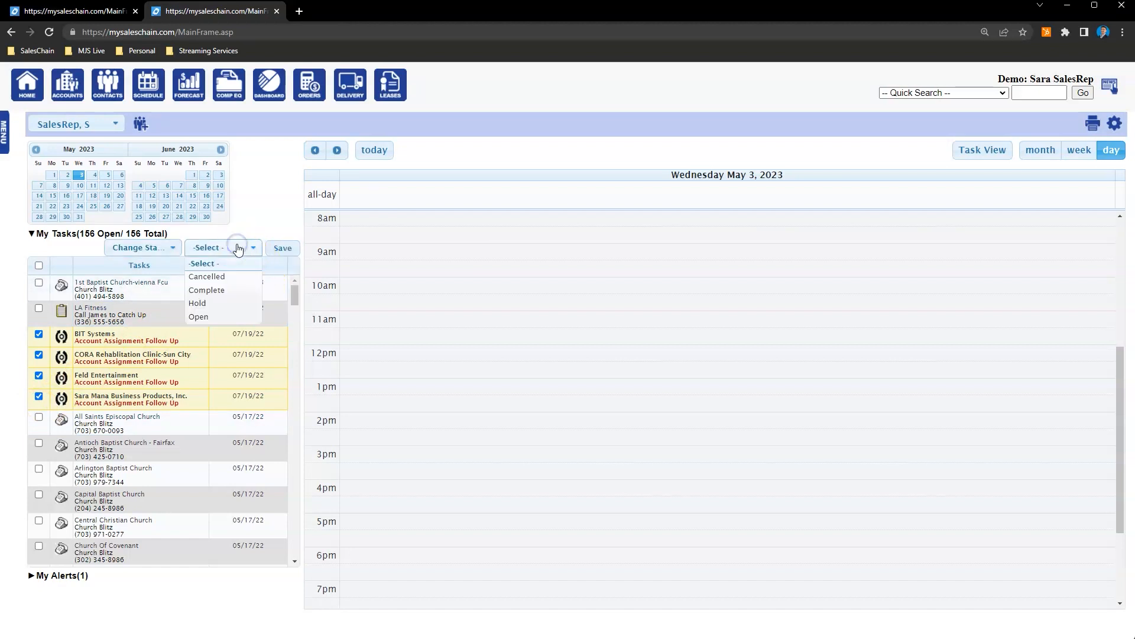
pyautogui.click(225, 290)
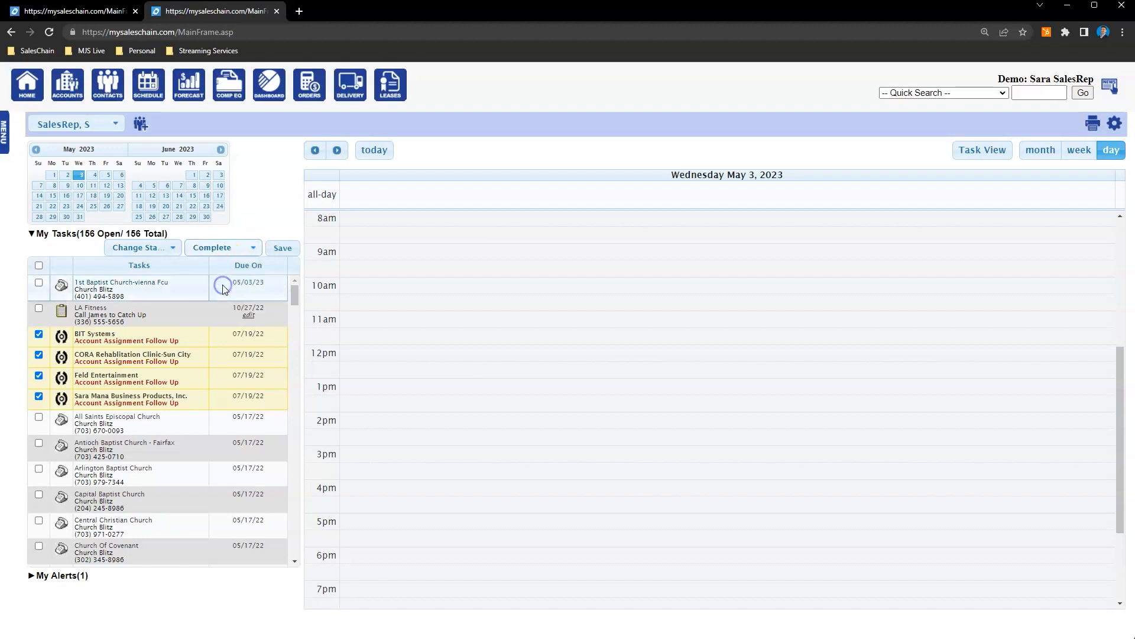
pyautogui.click(278, 249)
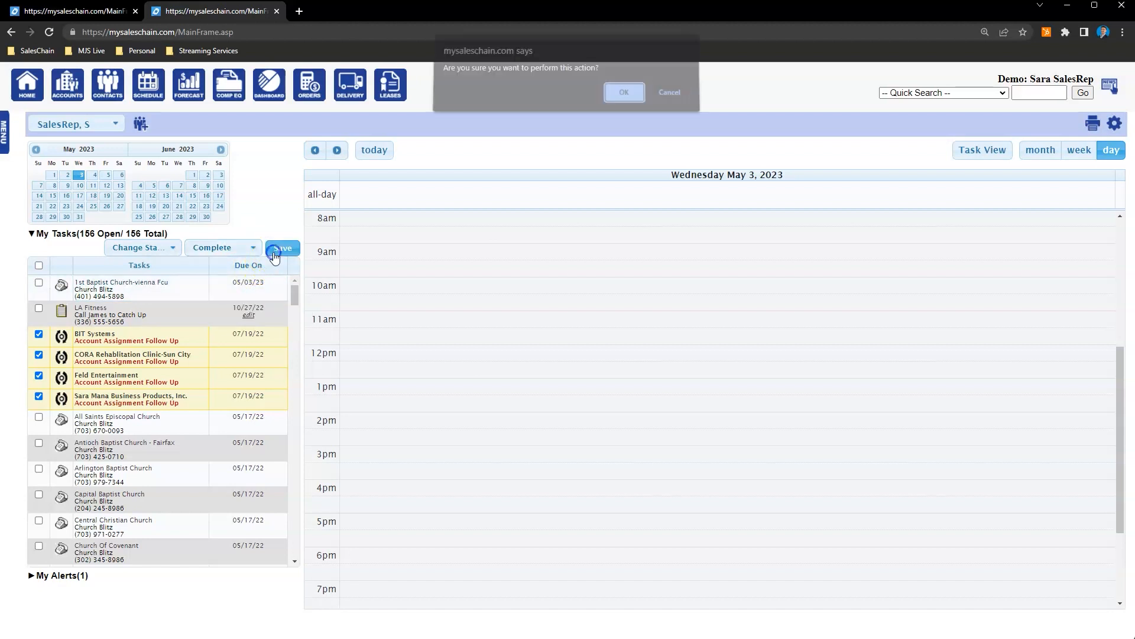
pyautogui.click(624, 99)
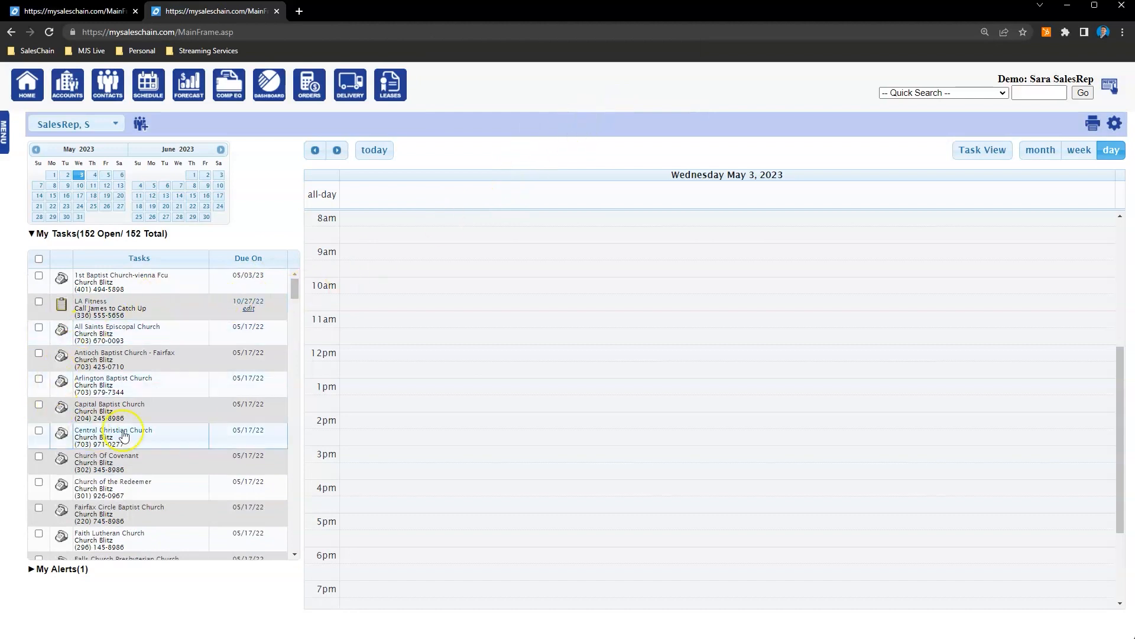